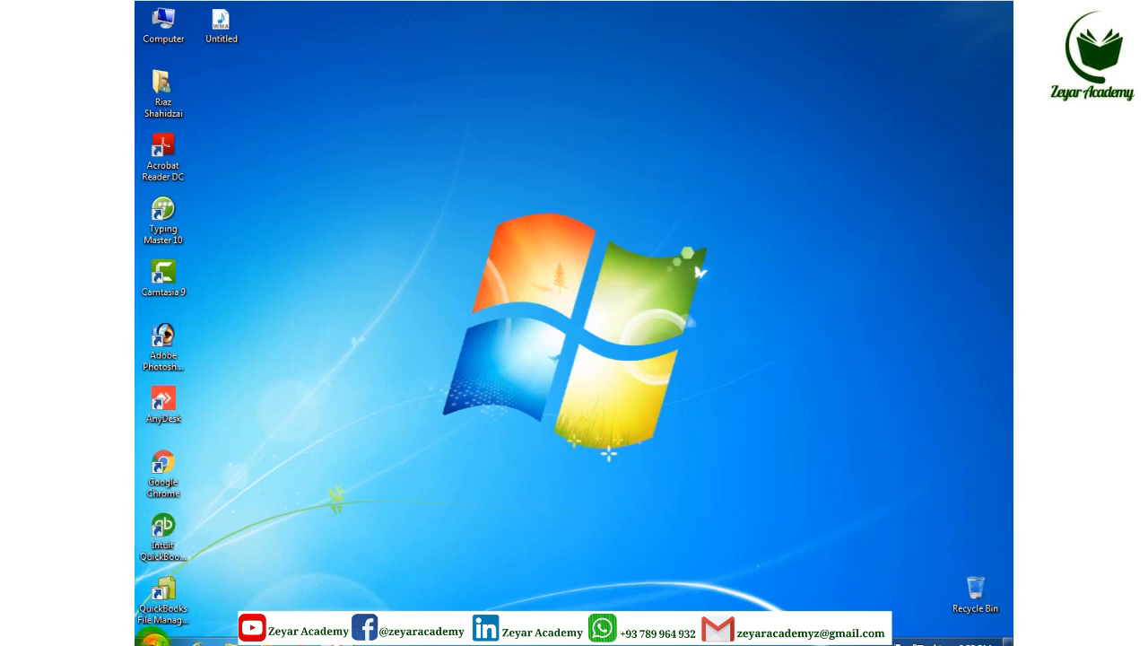
pyautogui.click(154, 637)
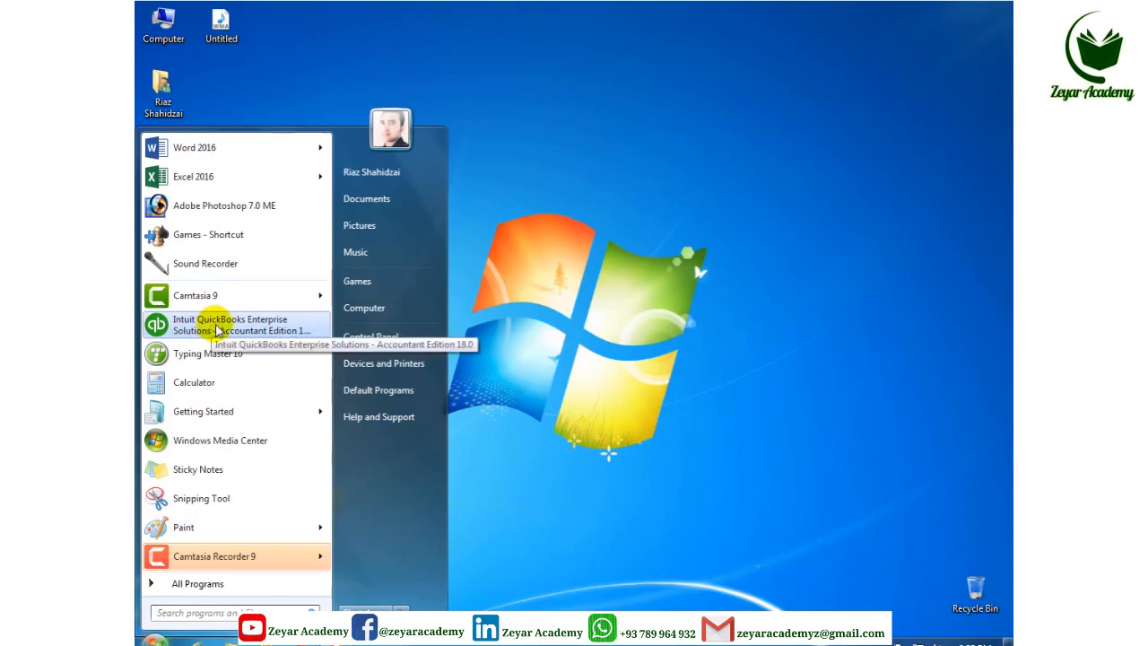
pyautogui.moveTo(192, 303)
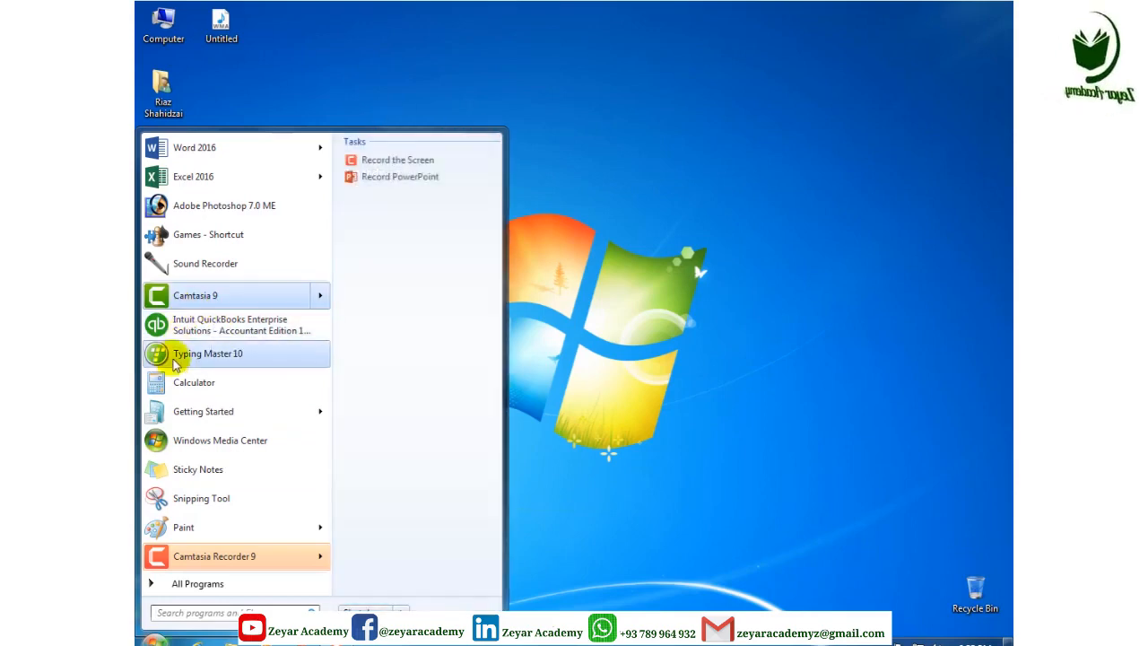
pyautogui.click(199, 584)
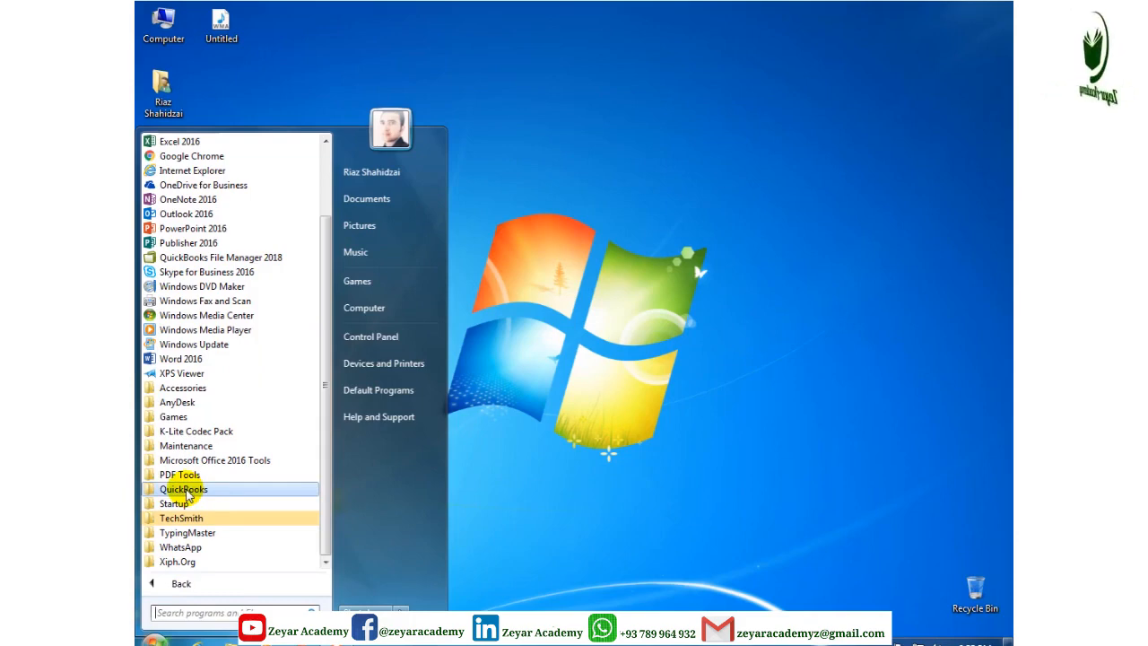
pyautogui.click(569, 281)
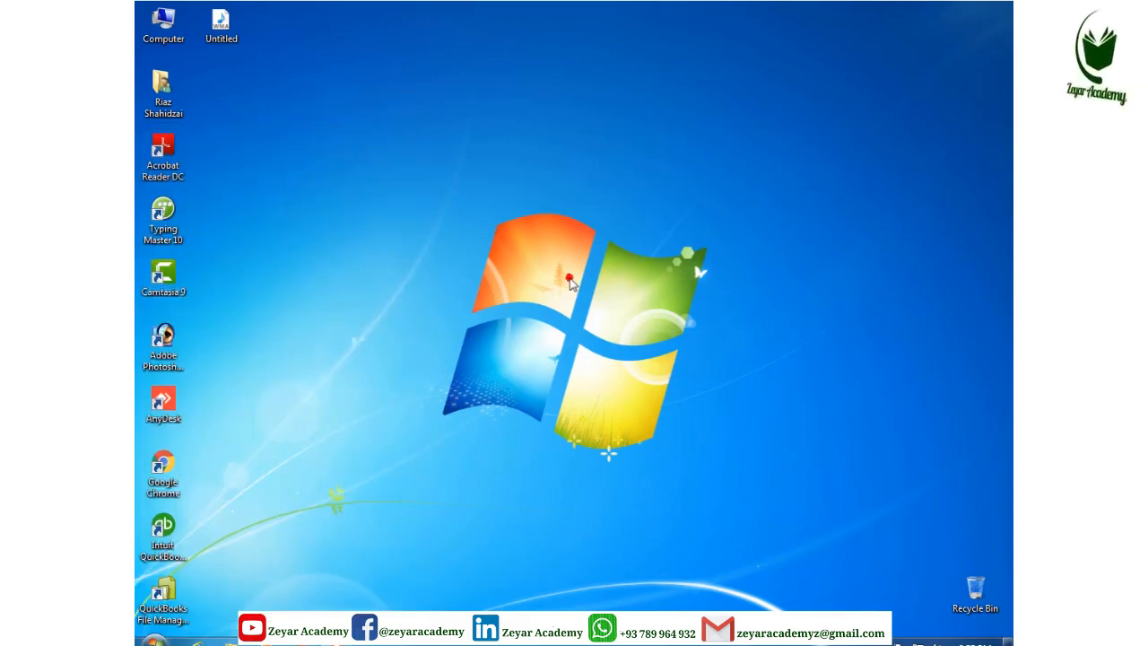
pyautogui.click(175, 531)
# Launch QuickBooks Enterprise Accountant 18.0 and close the initial Desktop Setup window
pyautogui.doubleClick(174, 531)
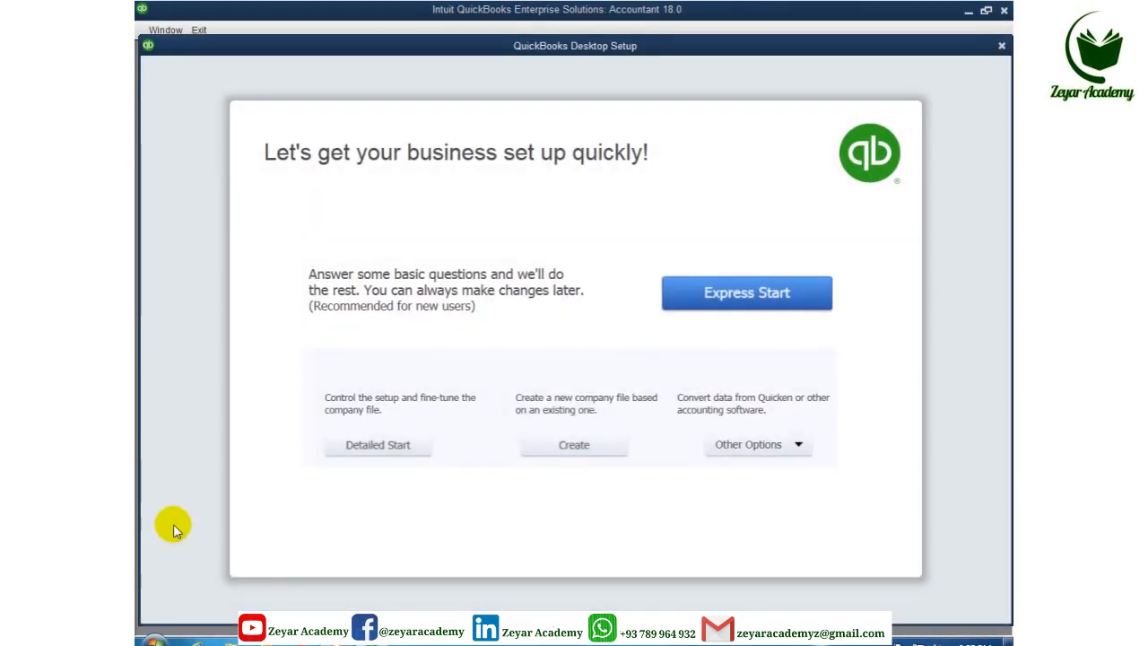
pyautogui.press('Escape')
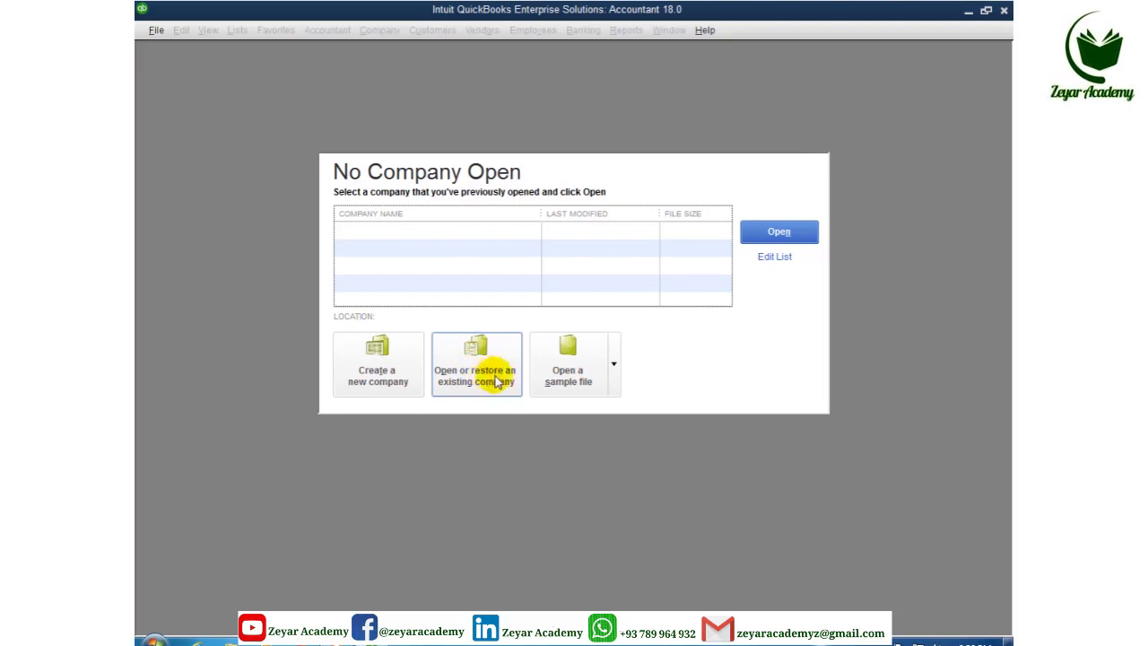
# Look over the available sample files, then choose Create a new company
pyautogui.click(615, 375)
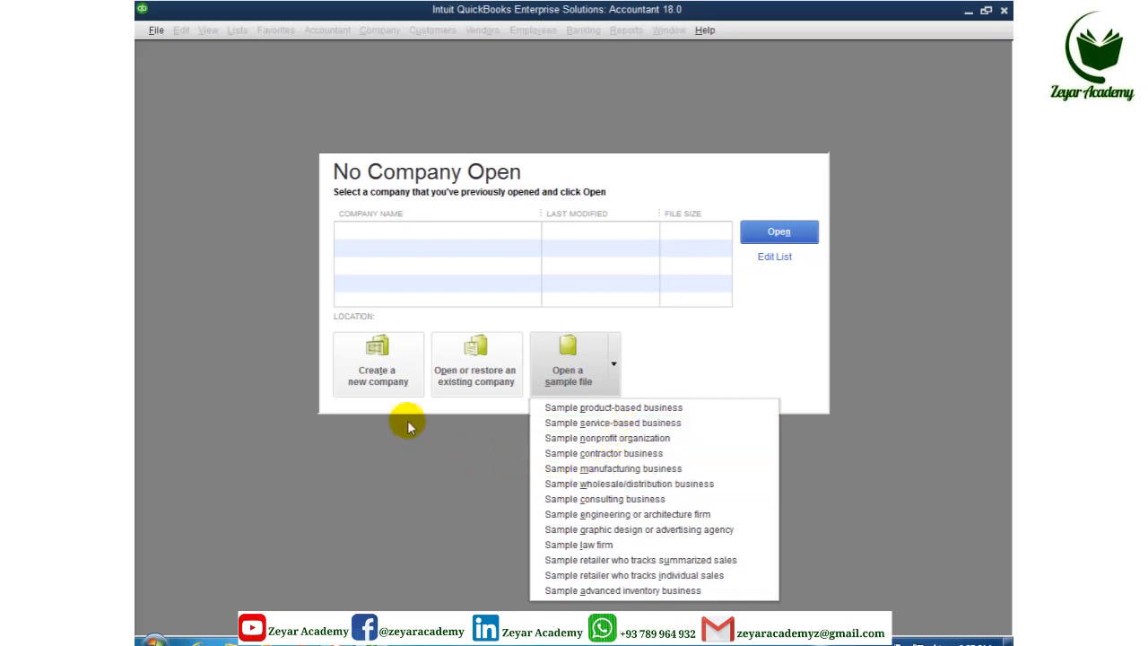
pyautogui.click(380, 359)
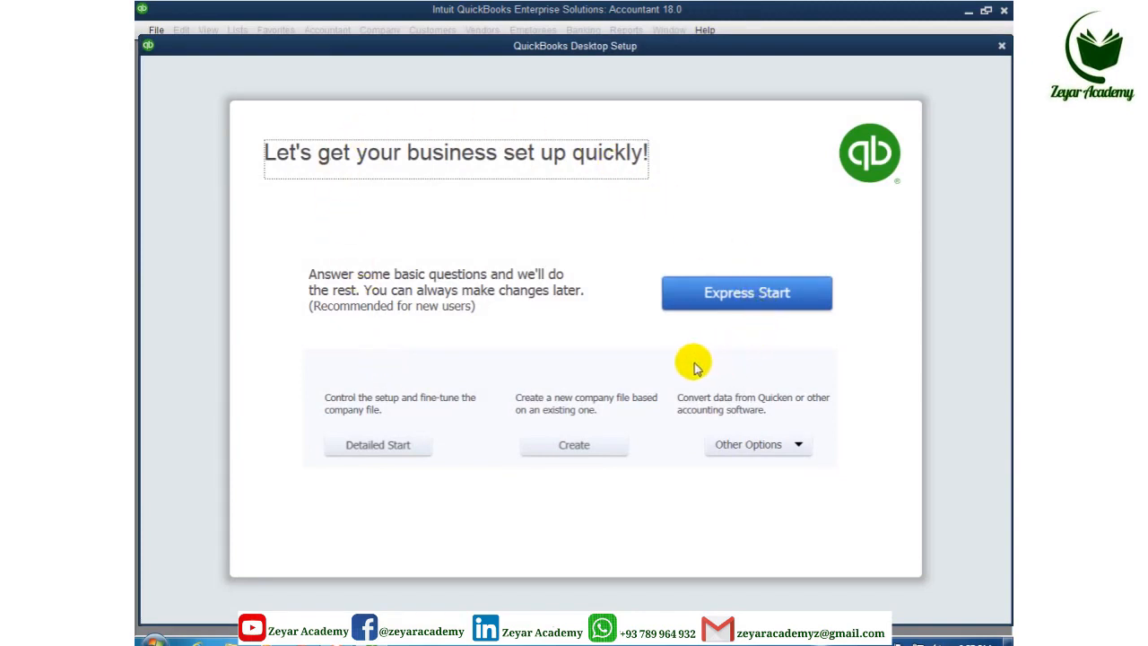
# Choose Express Start on the QuickBooks Desktop Setup page
pyautogui.click(718, 290)
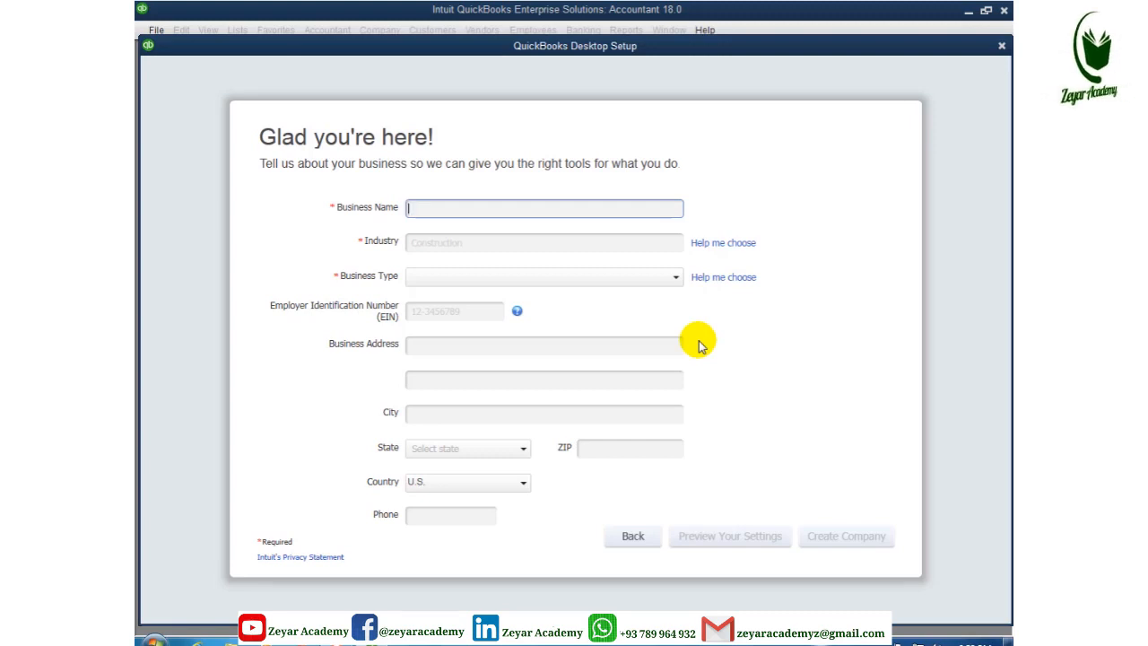
# Go Back from the 'Glad you're here!' form to the setup choices page
pyautogui.click(633, 538)
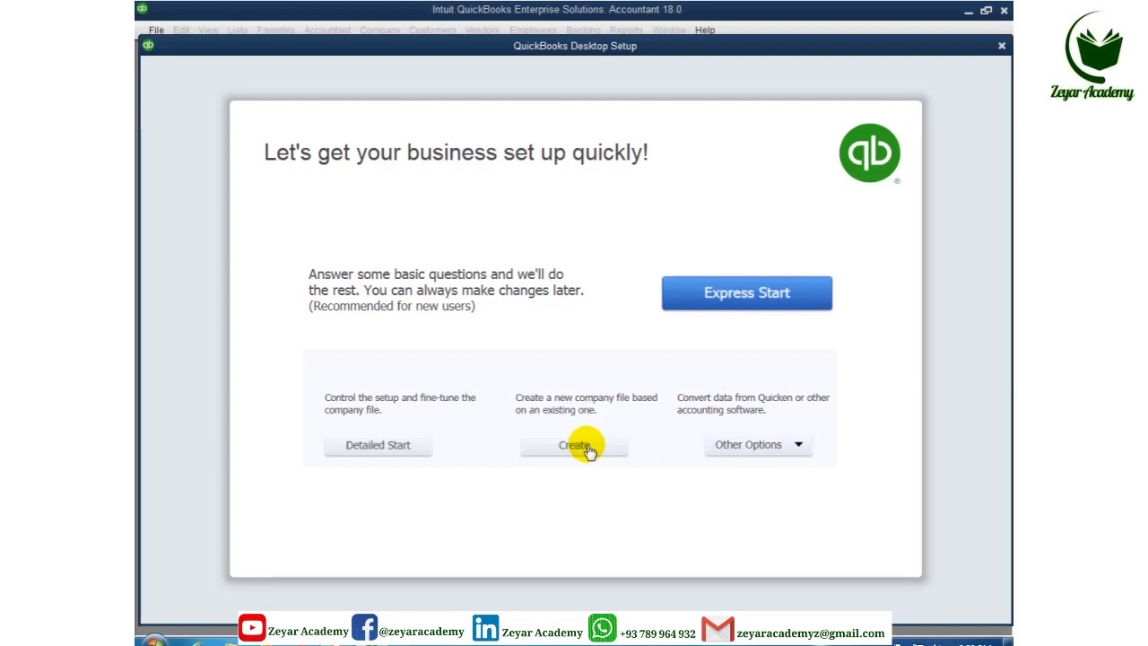
# Review the Other Options list, then choose Detailed Start
pyautogui.click(803, 447)
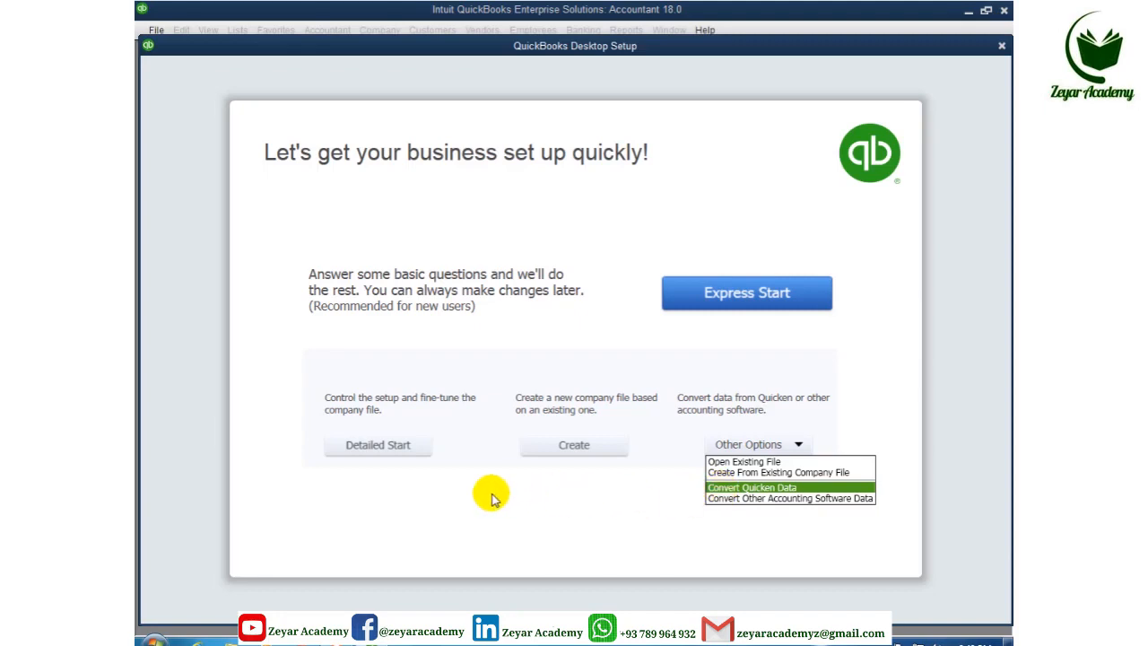
pyautogui.click(385, 448)
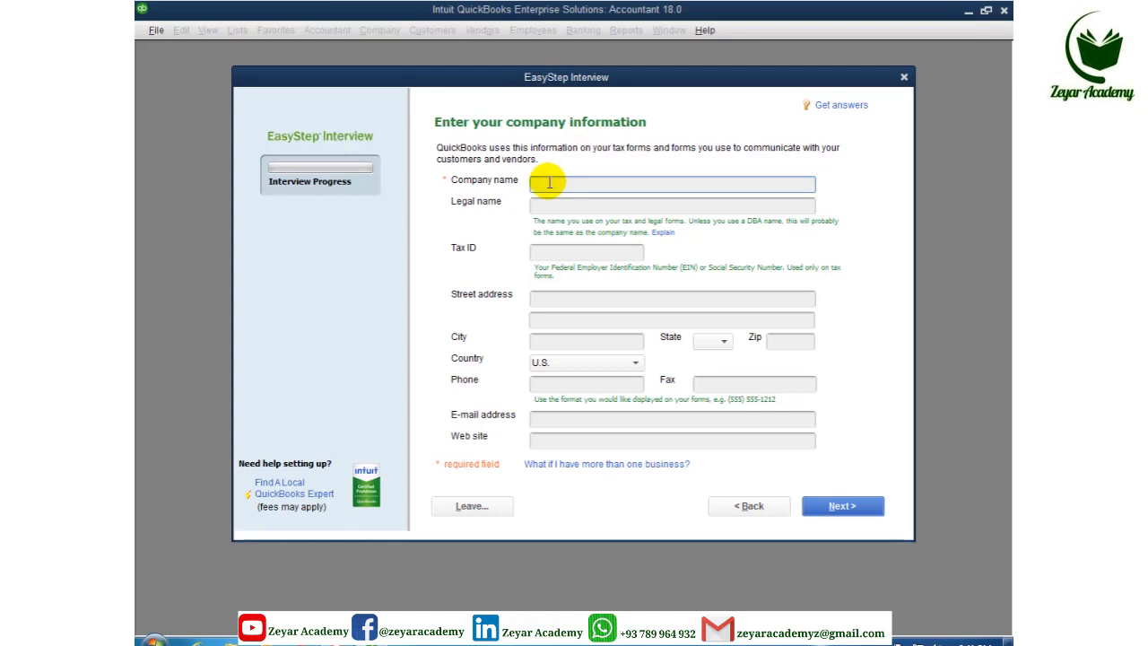
# Enter Zeyar Academy as the company name and copy it into Legal name
pyautogui.write('Z')
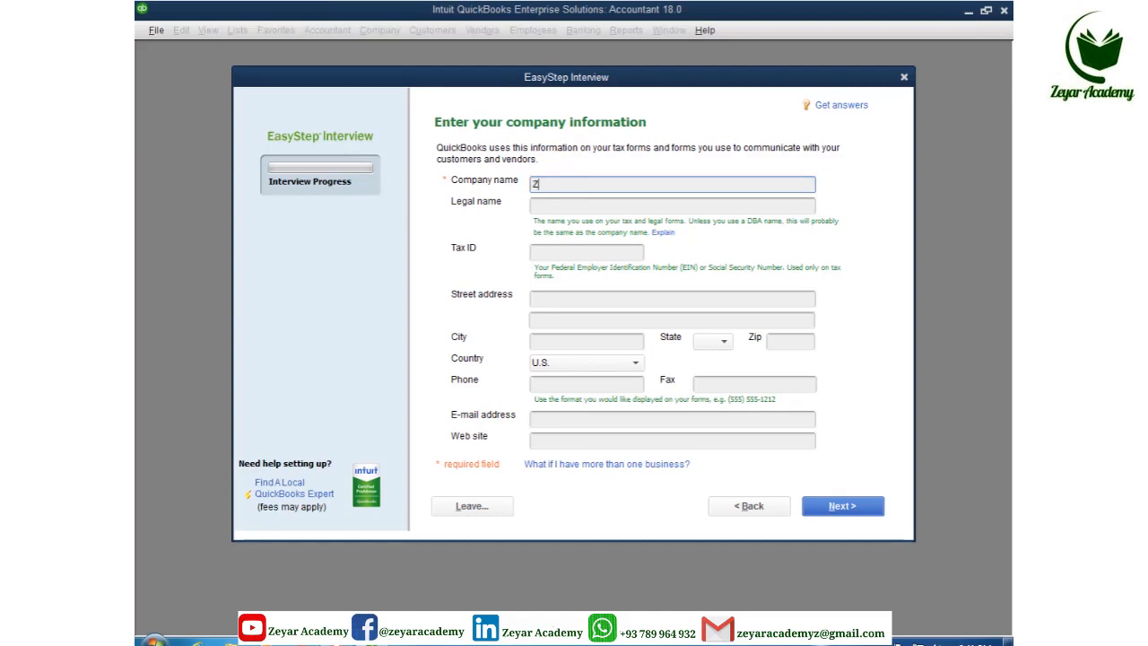
pyautogui.write('eyar Acade')
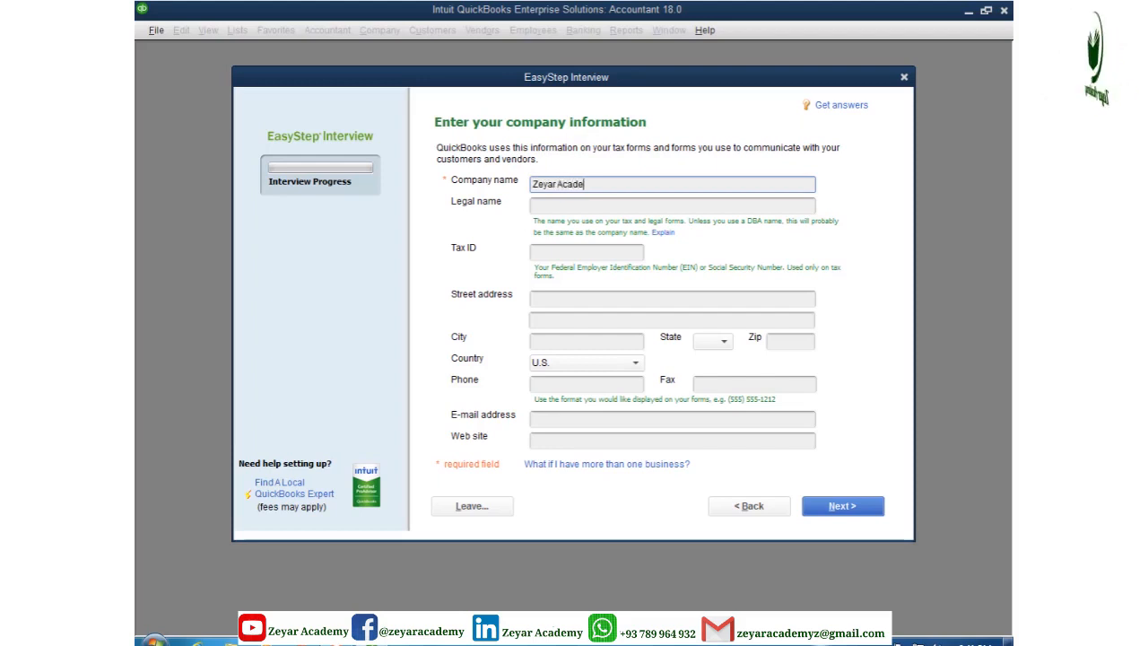
pyautogui.write('my')
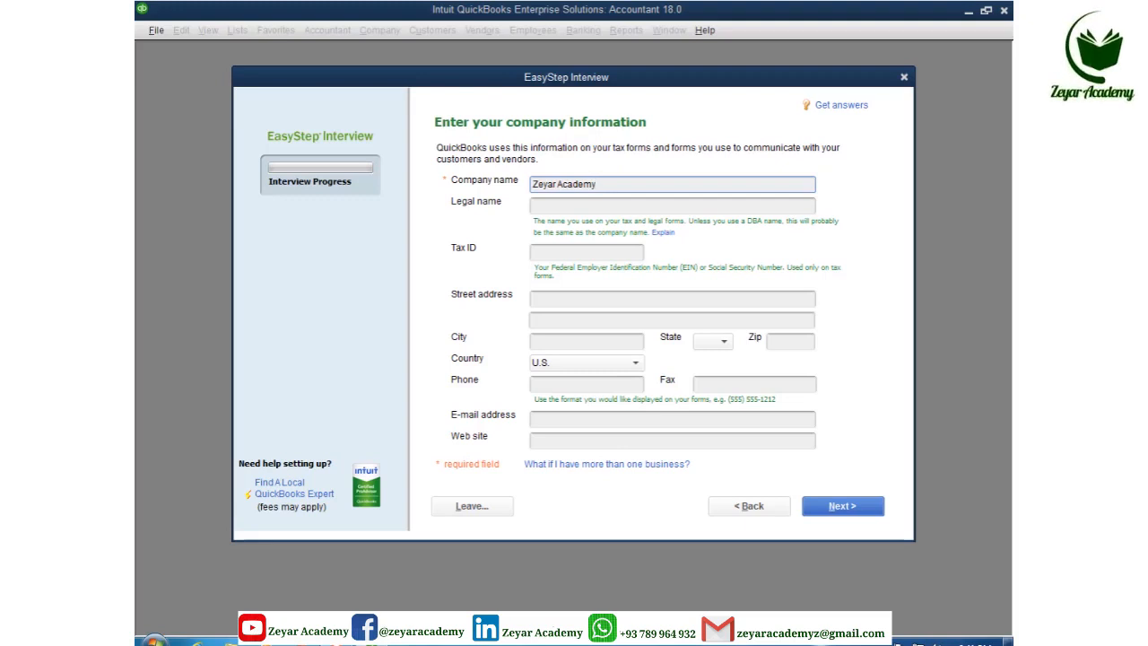
pyautogui.moveTo(599, 184); pyautogui.dragTo(515, 185)
pyautogui.hotkey('ctrl', 'c')
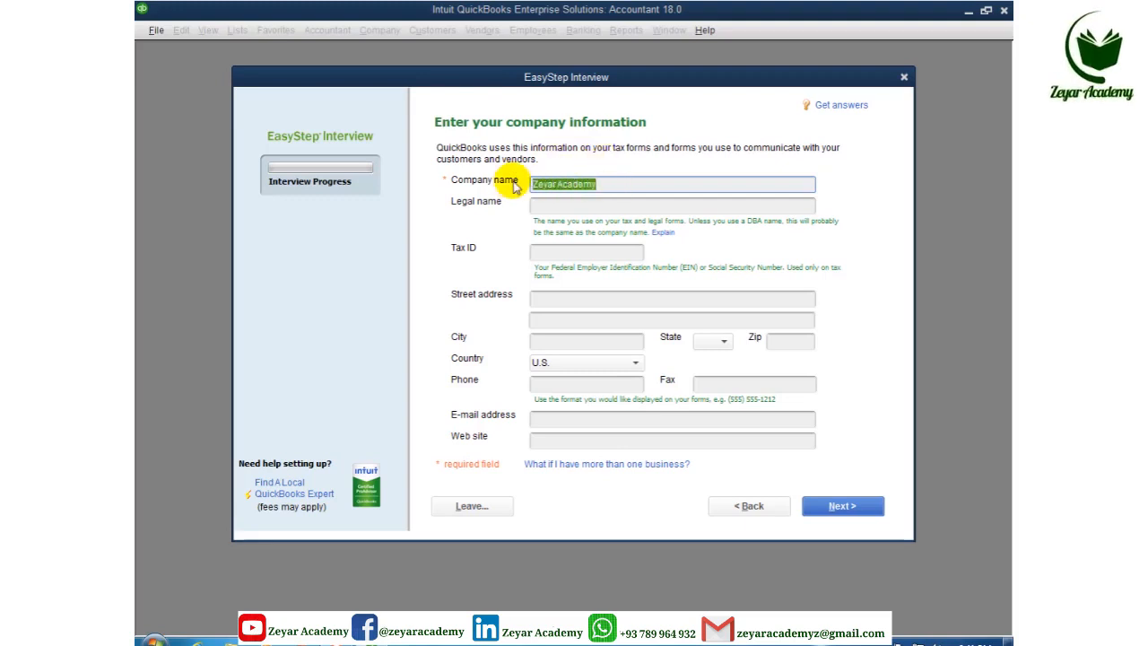
pyautogui.click(546, 207)
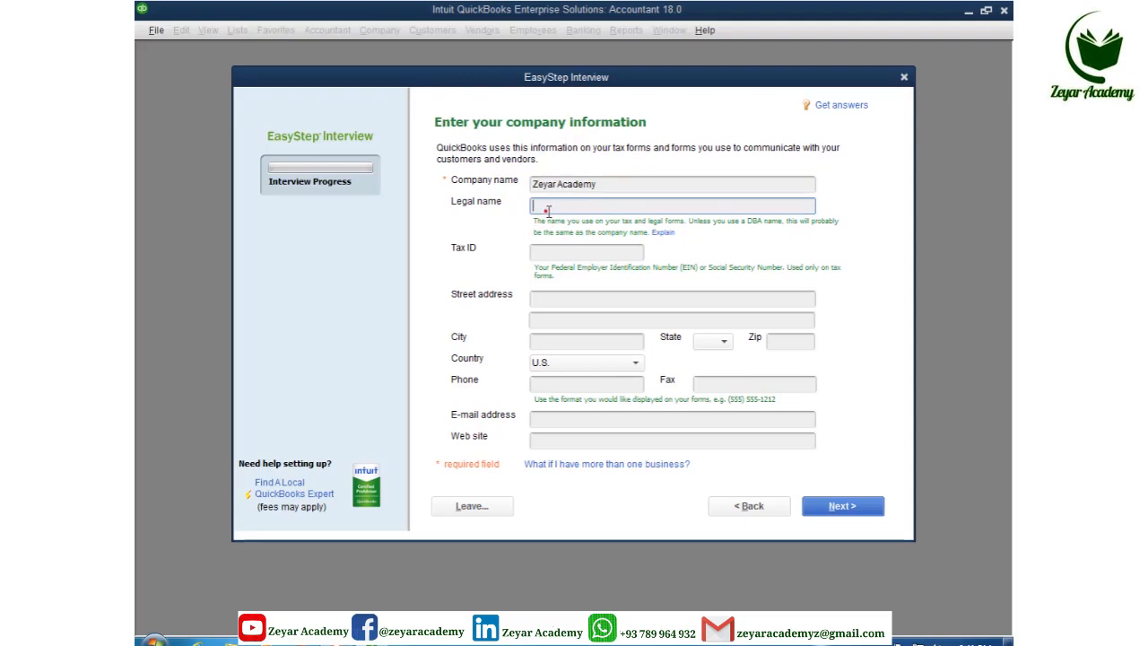
pyautogui.hotkey('ctrl', 'v')
pyautogui.click(542, 250)
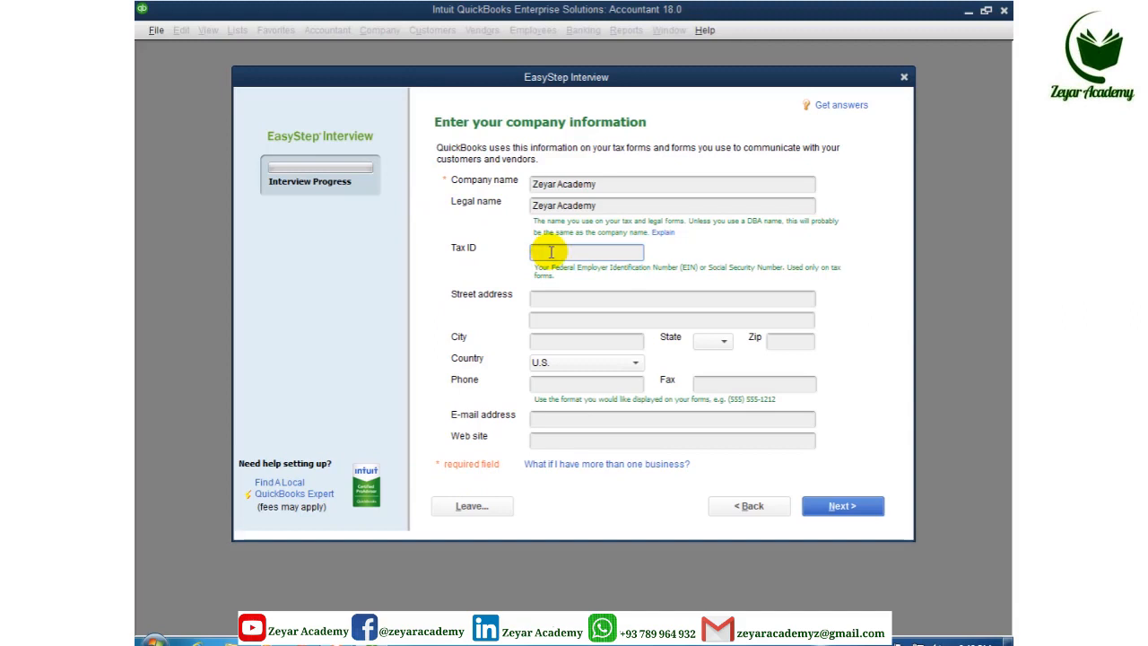
# Enter the company's two street-address lines and the city Kabul
pyautogui.click(541, 299)
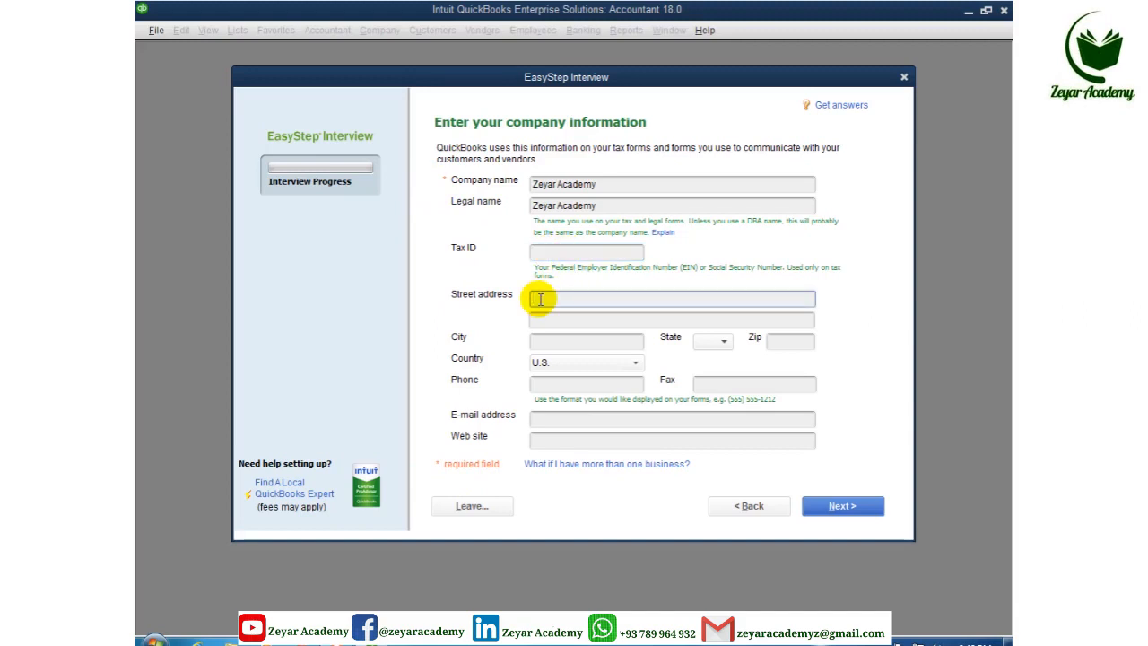
pyautogui.write('Ahmad')
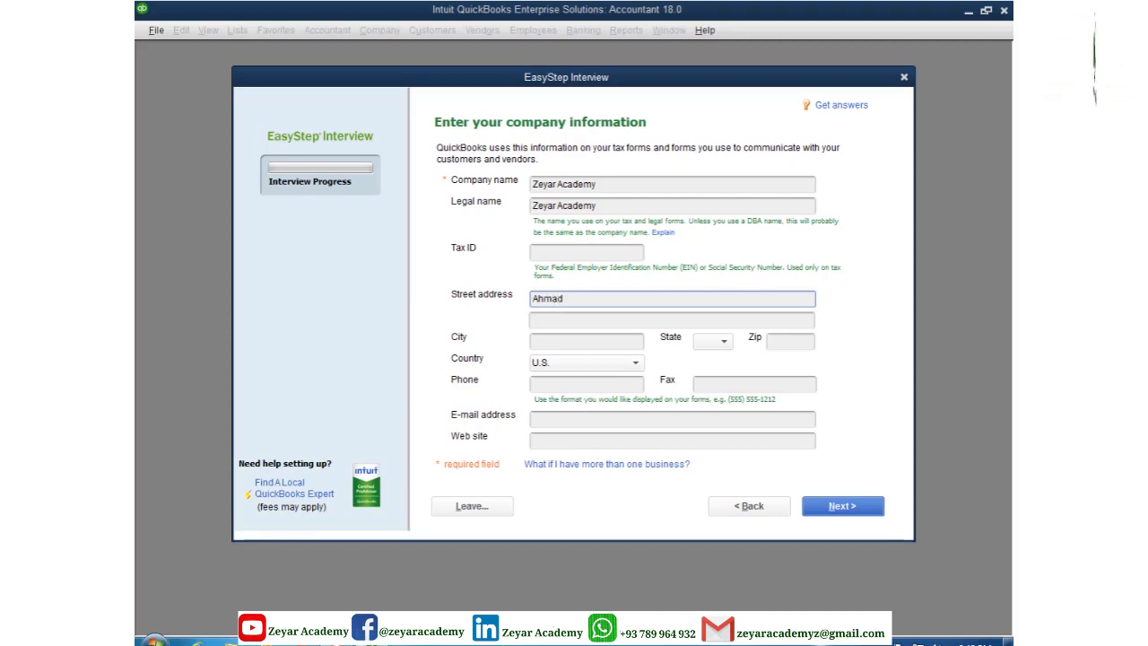
pyautogui.write(' Shah')
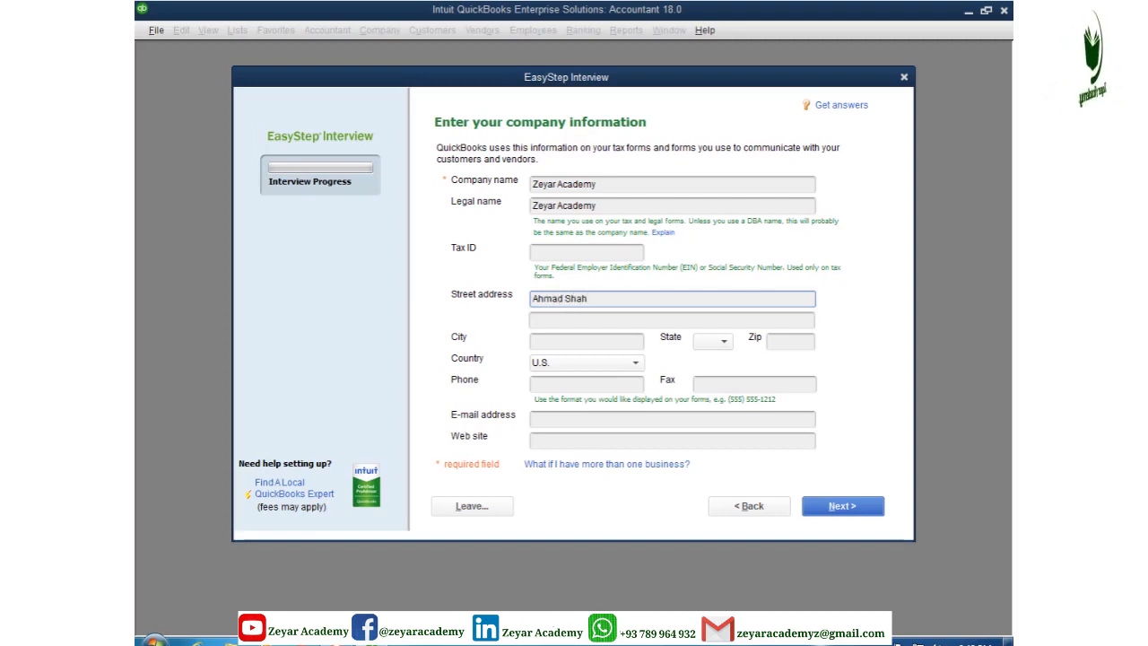
pyautogui.write(' Baba Mena')
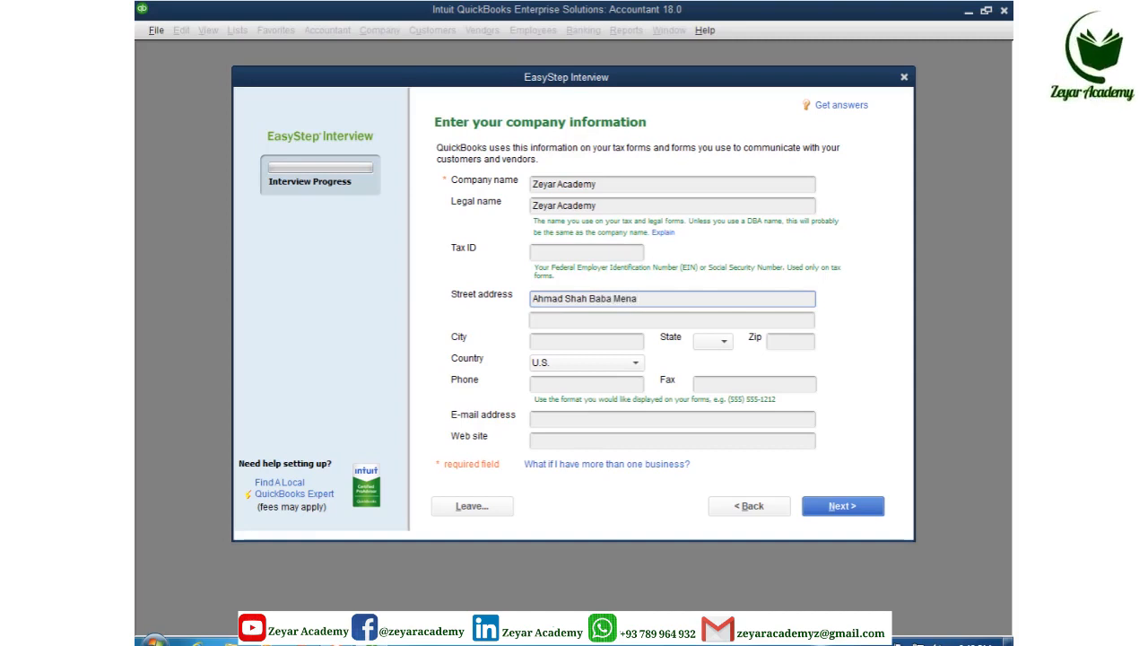
pyautogui.click(532, 320)
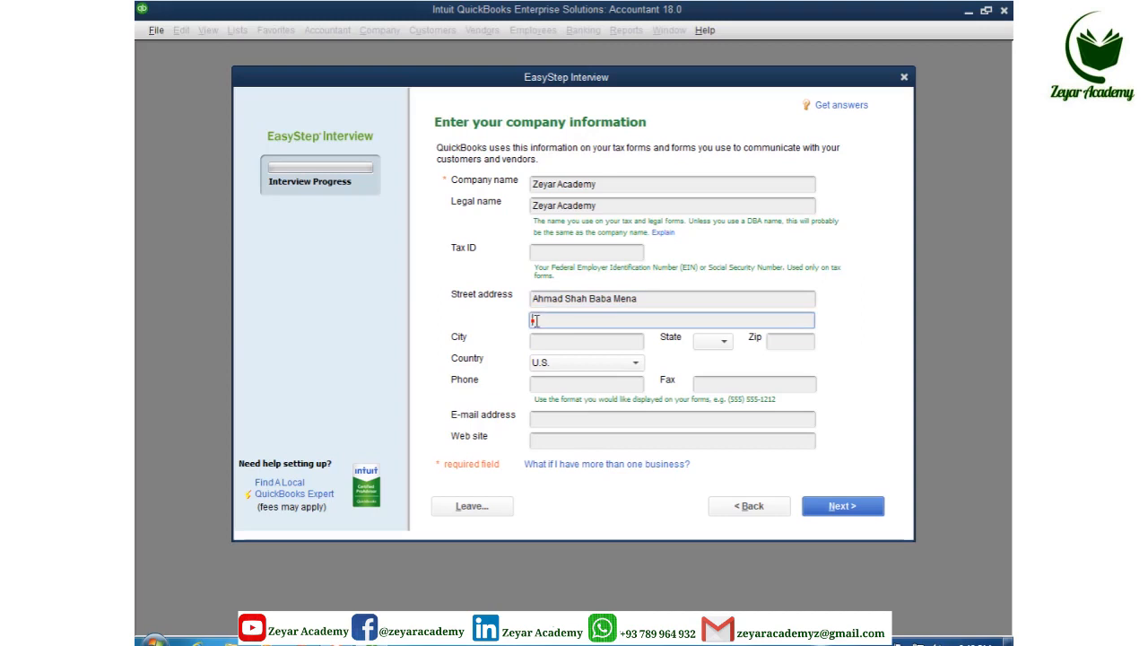
pyautogui.write('Kabul, Afghanista')
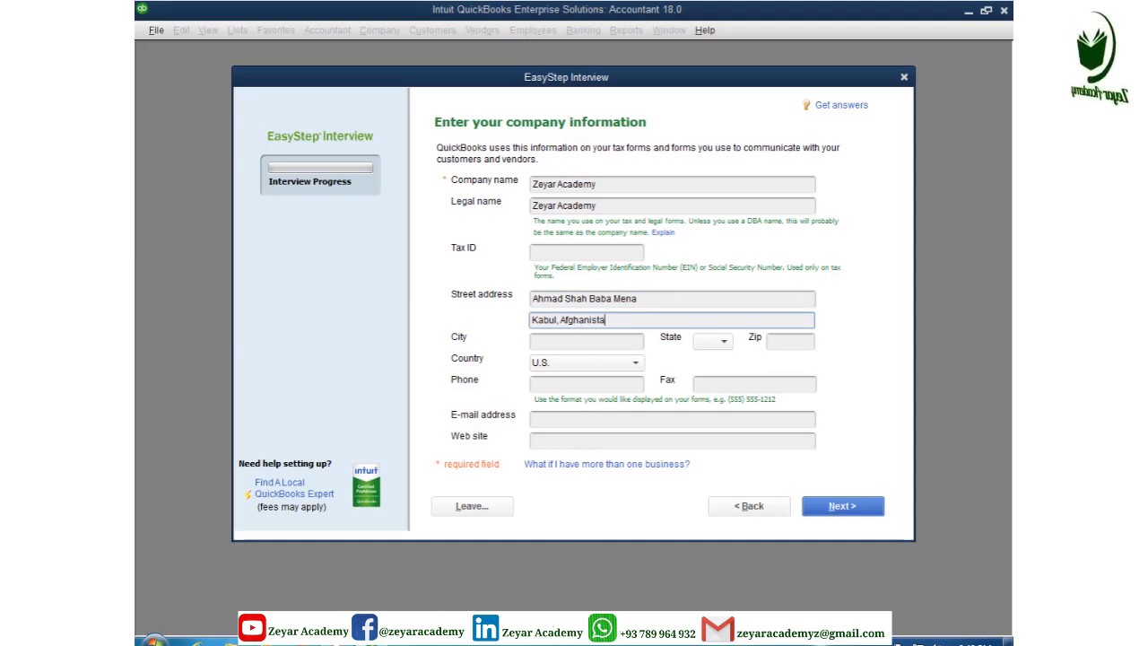
pyautogui.write('n')
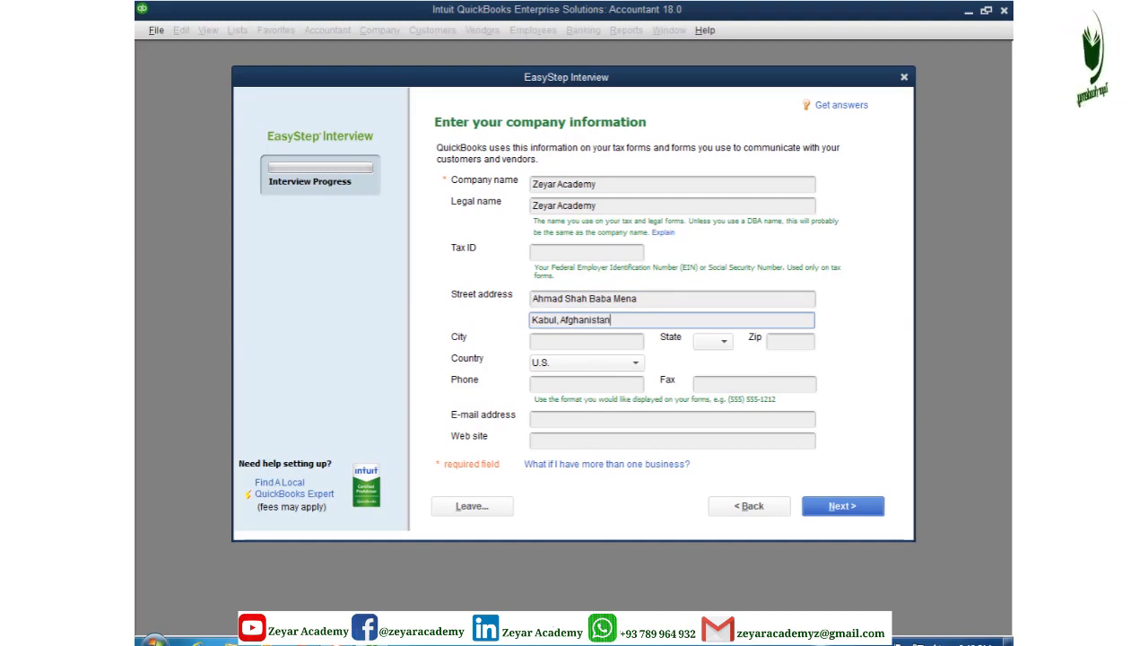
pyautogui.click(570, 341)
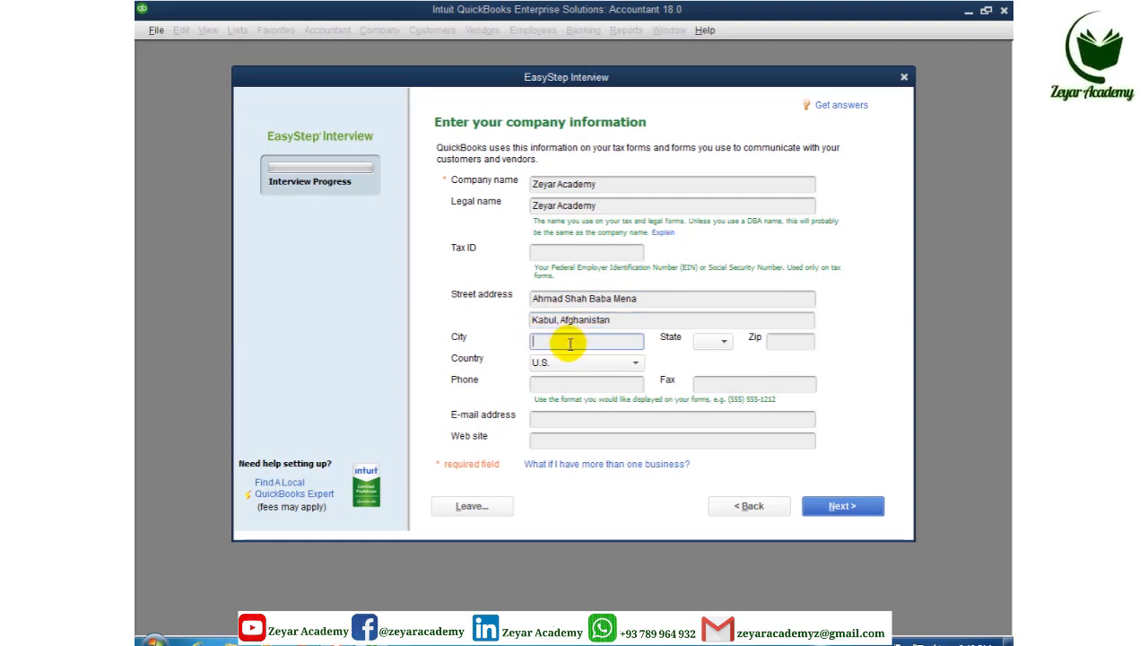
pyautogui.write('Kabul')
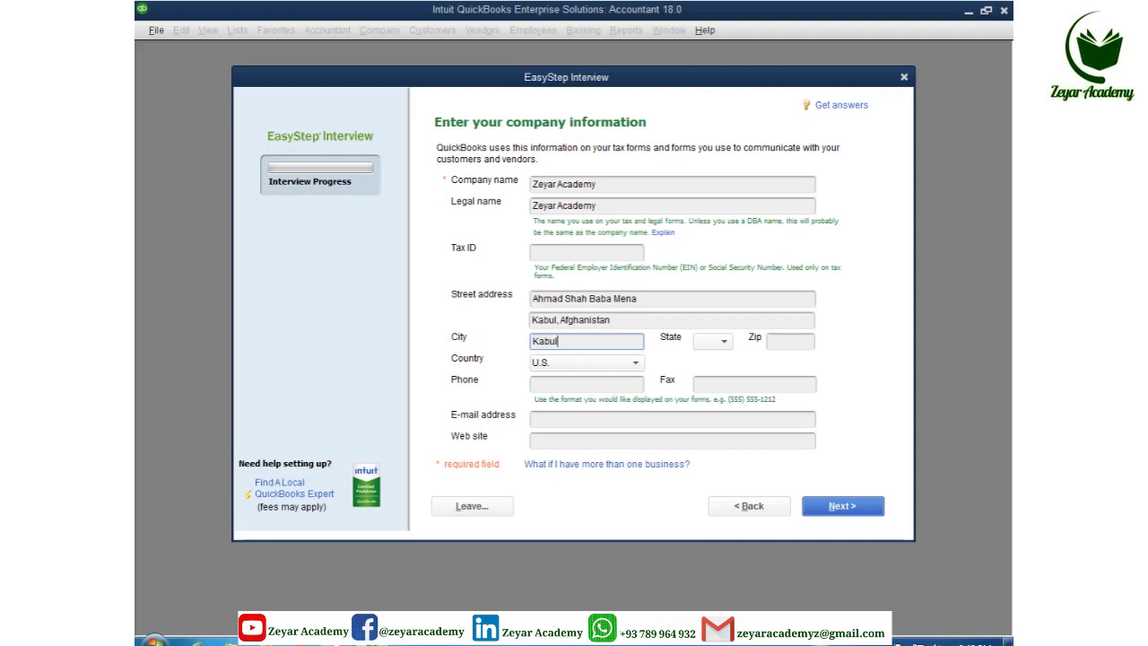
# Set country to Other, enter the company phone number, leave State blank, Zip 1001
pyautogui.click(634, 362)
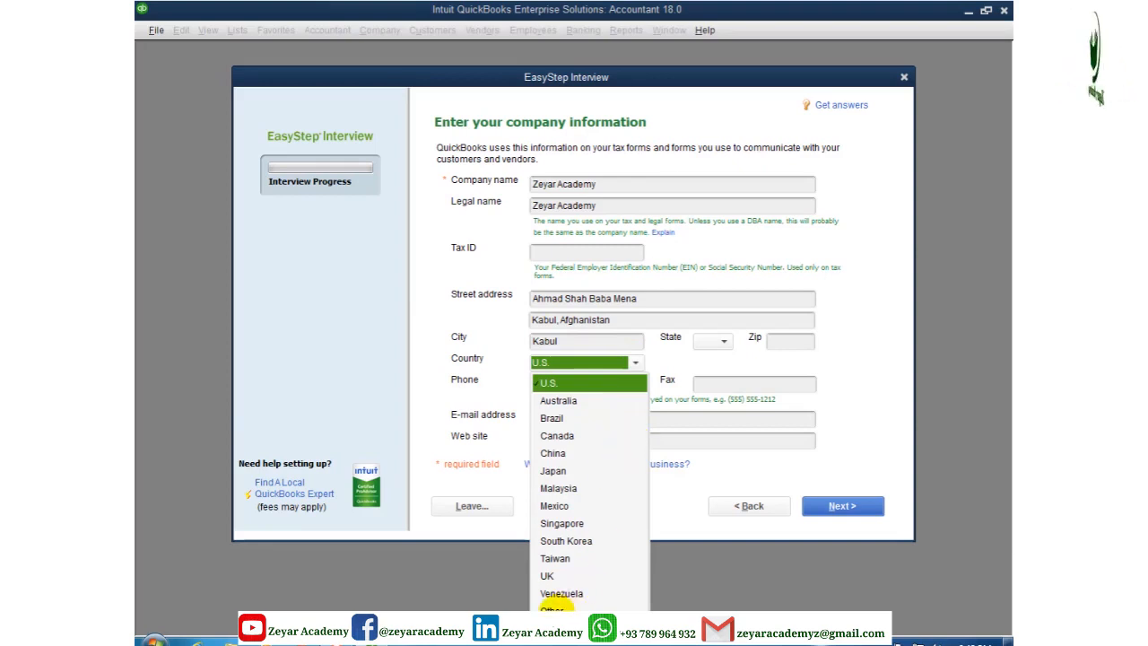
pyautogui.click(551, 610)
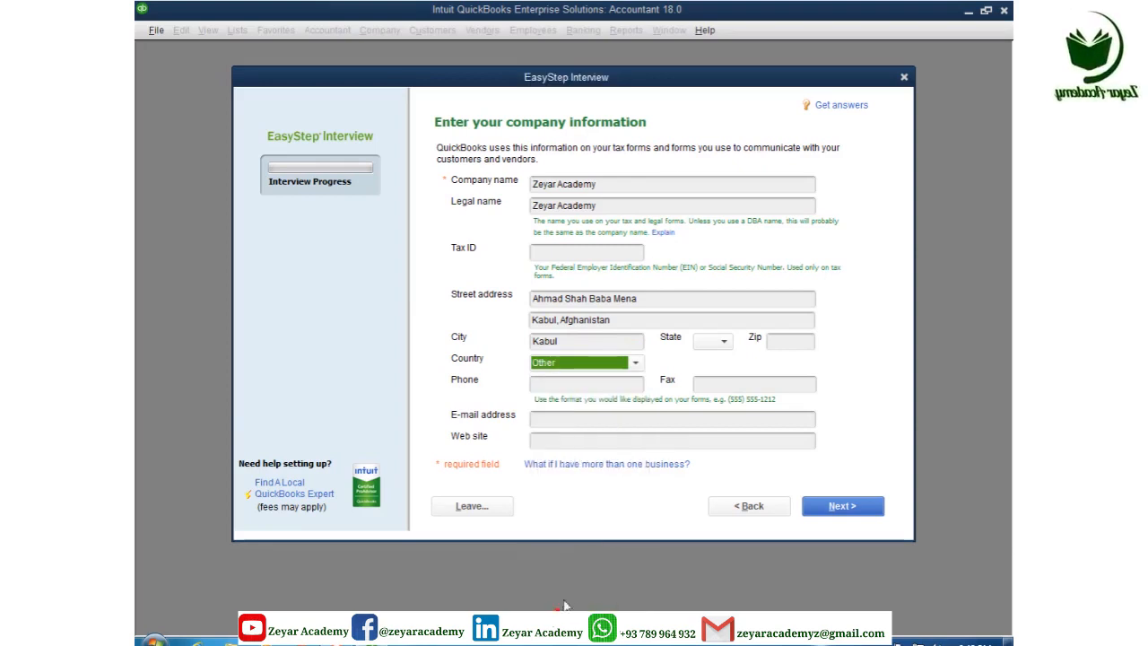
pyautogui.click(557, 384)
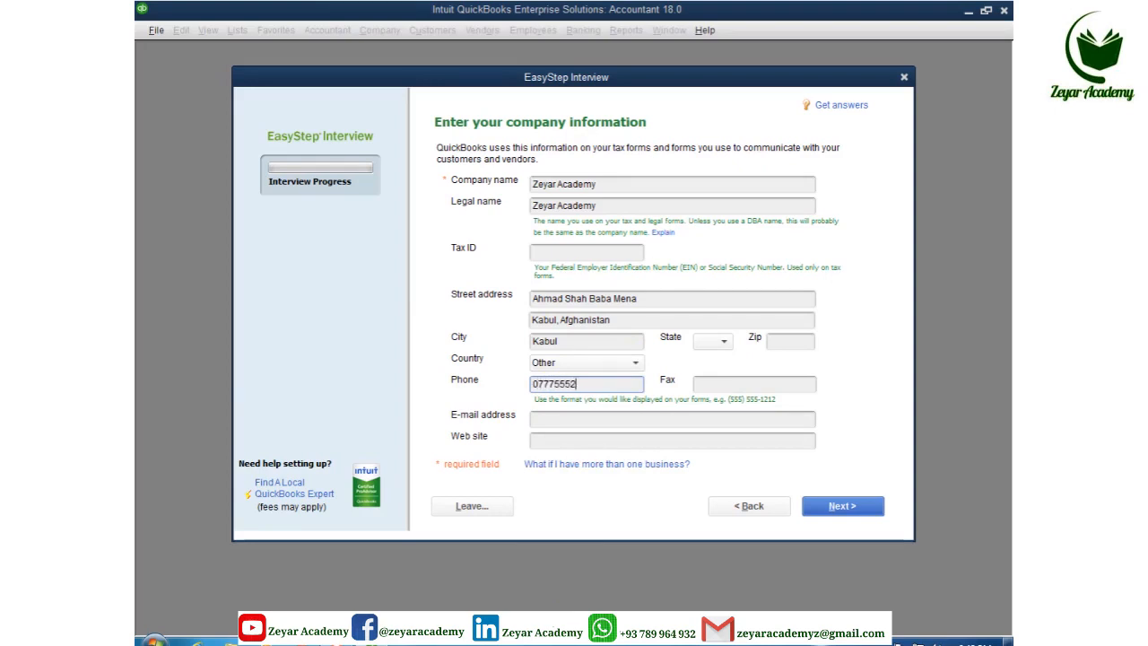
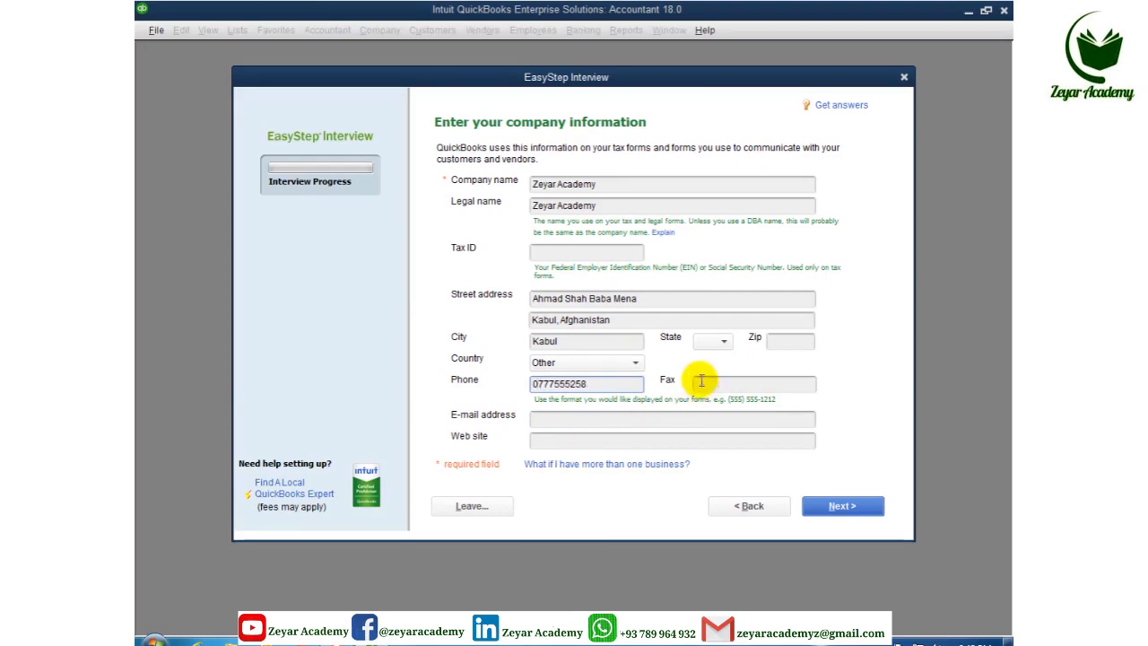
pyautogui.click(725, 343)
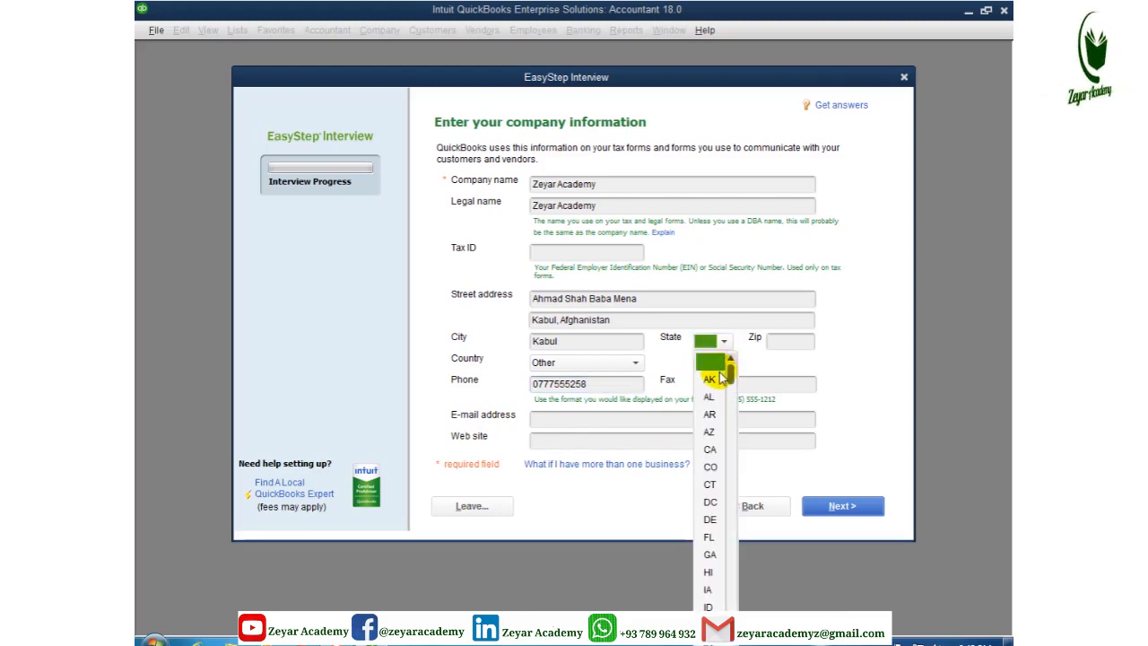
pyautogui.click(712, 363)
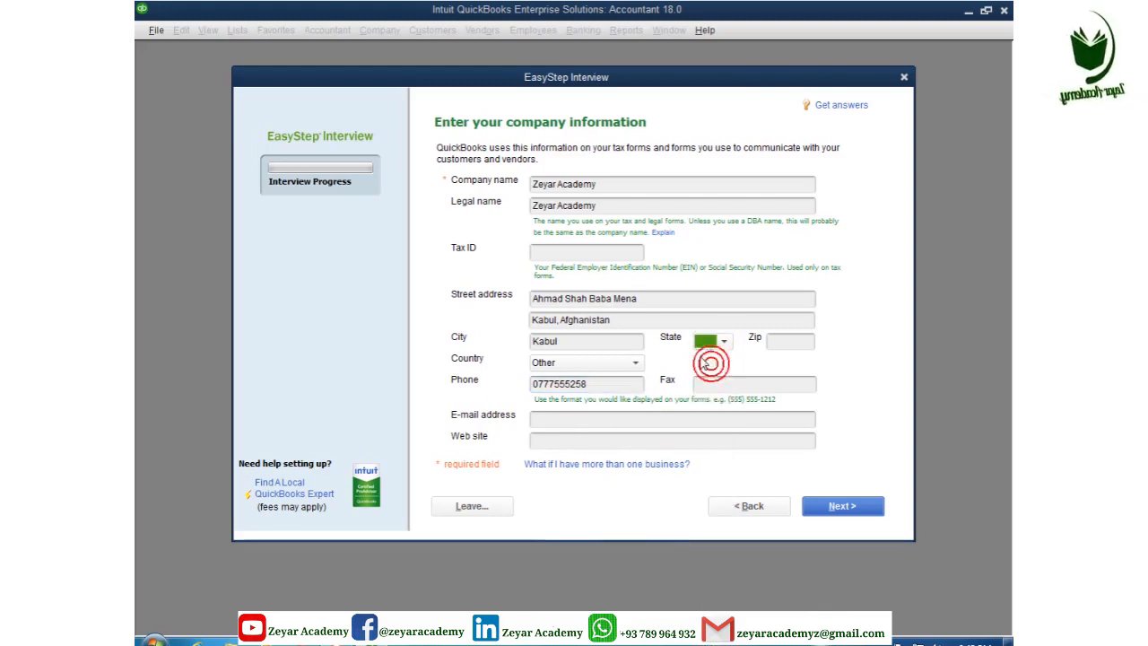
pyautogui.click(780, 344)
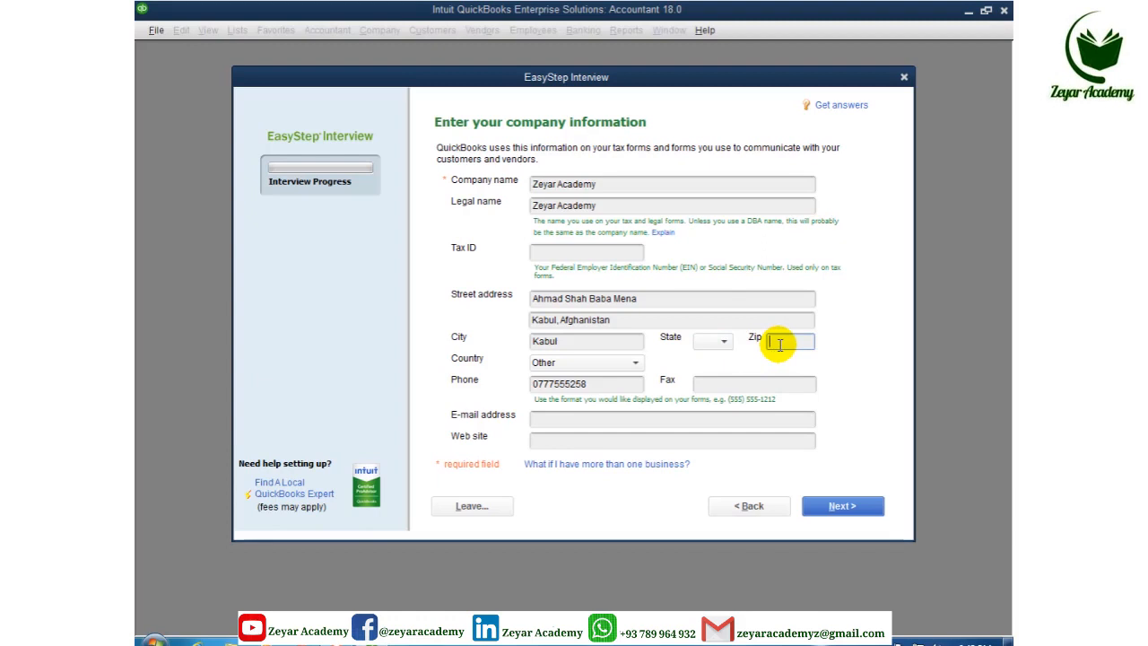
pyautogui.write('100')
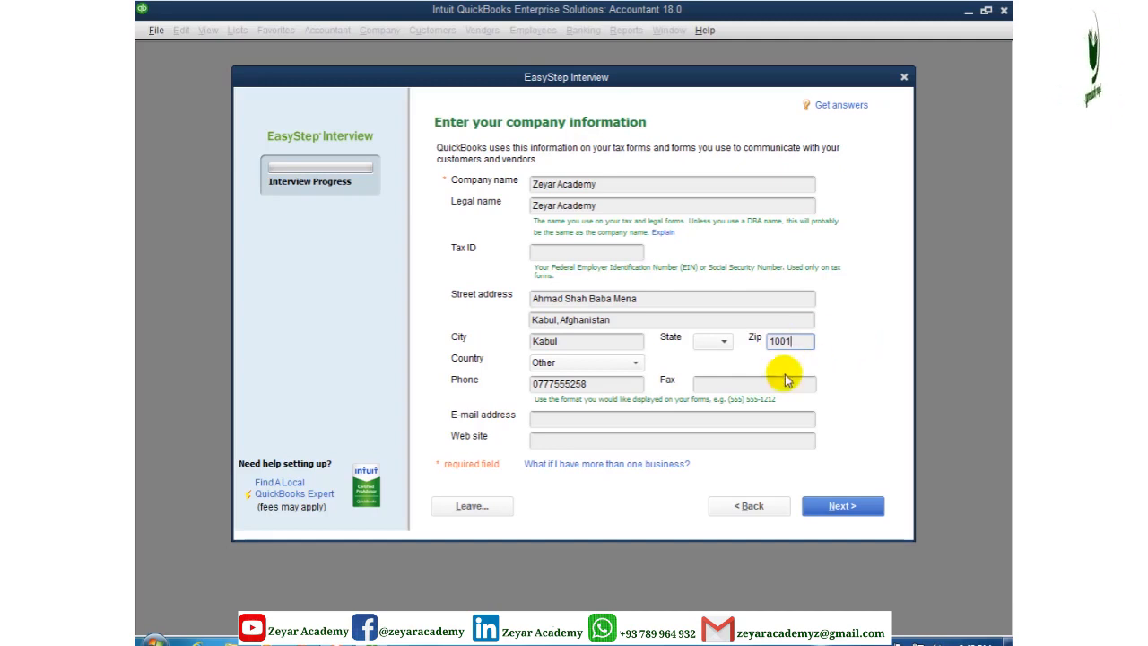
pyautogui.write('1')
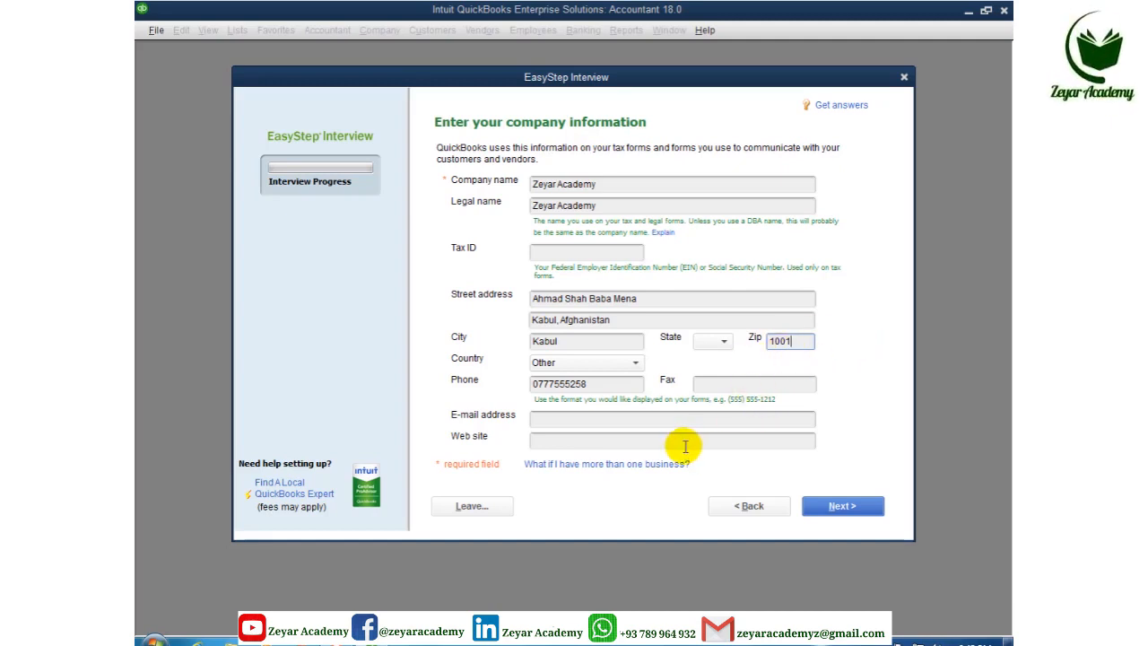
pyautogui.click(564, 419)
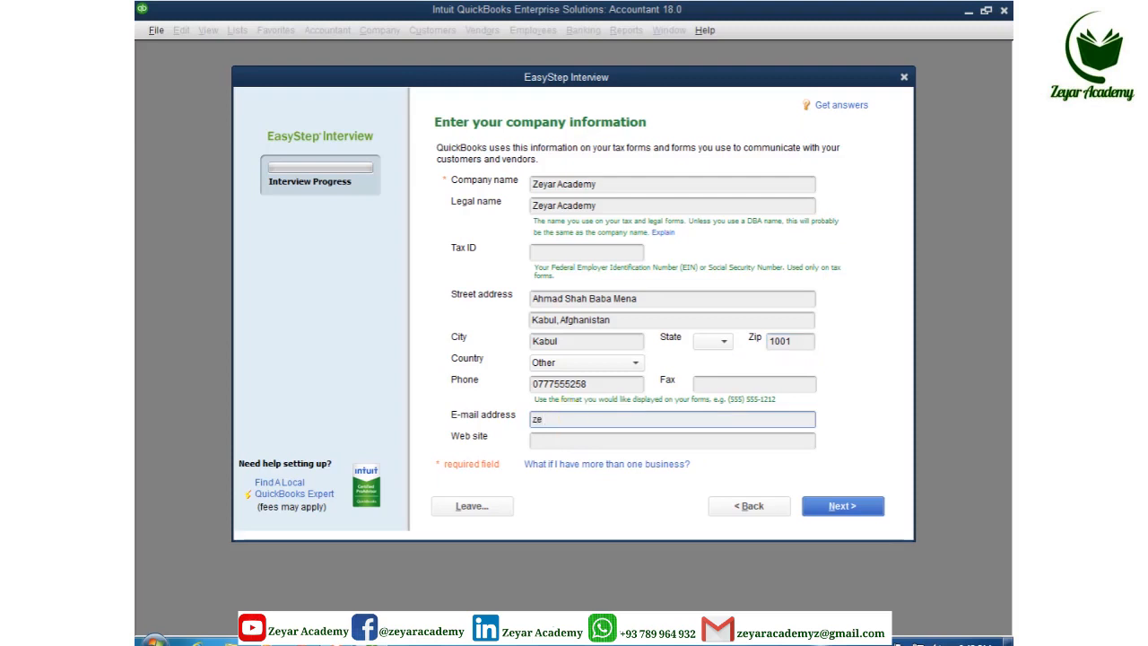
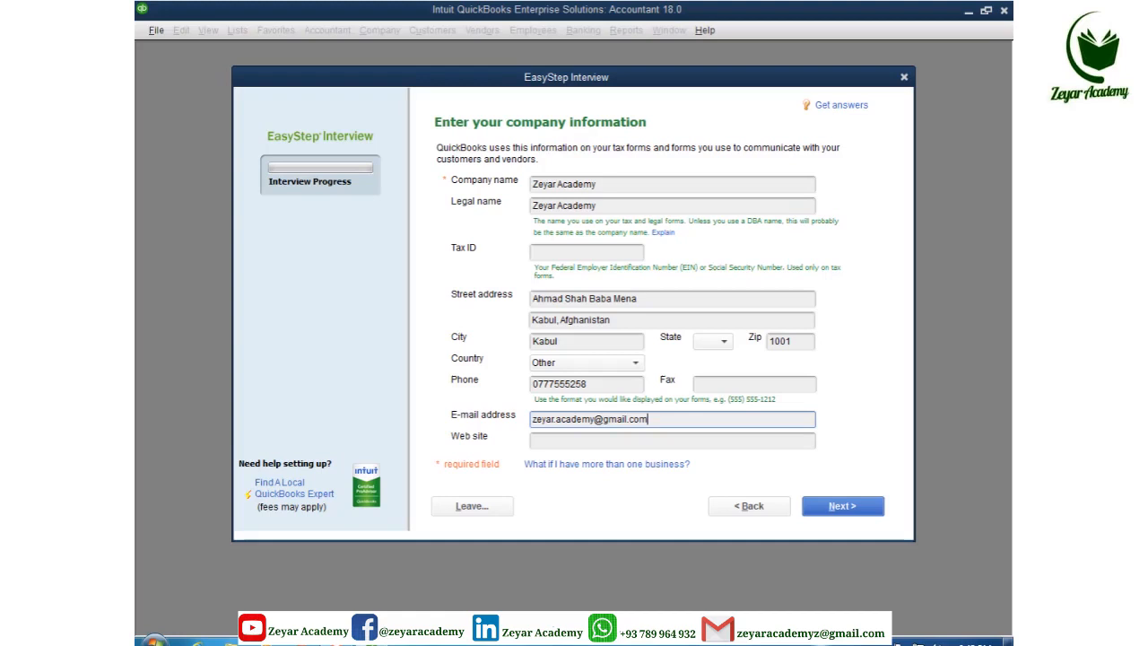
pyautogui.click(566, 441)
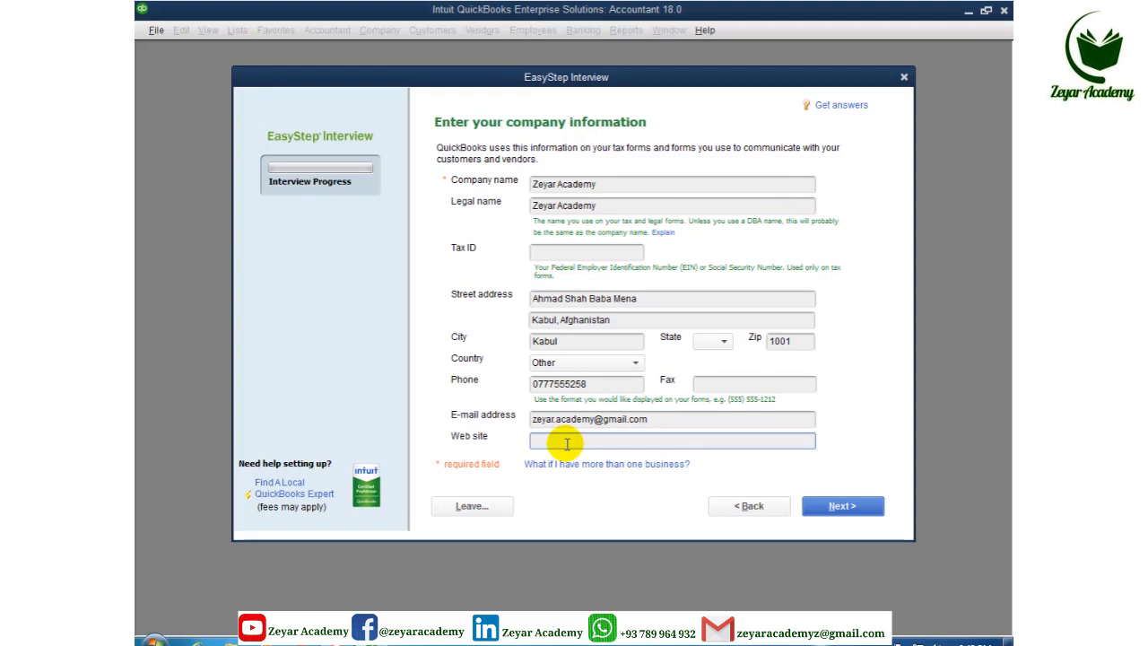
pyautogui.write('www.zey')
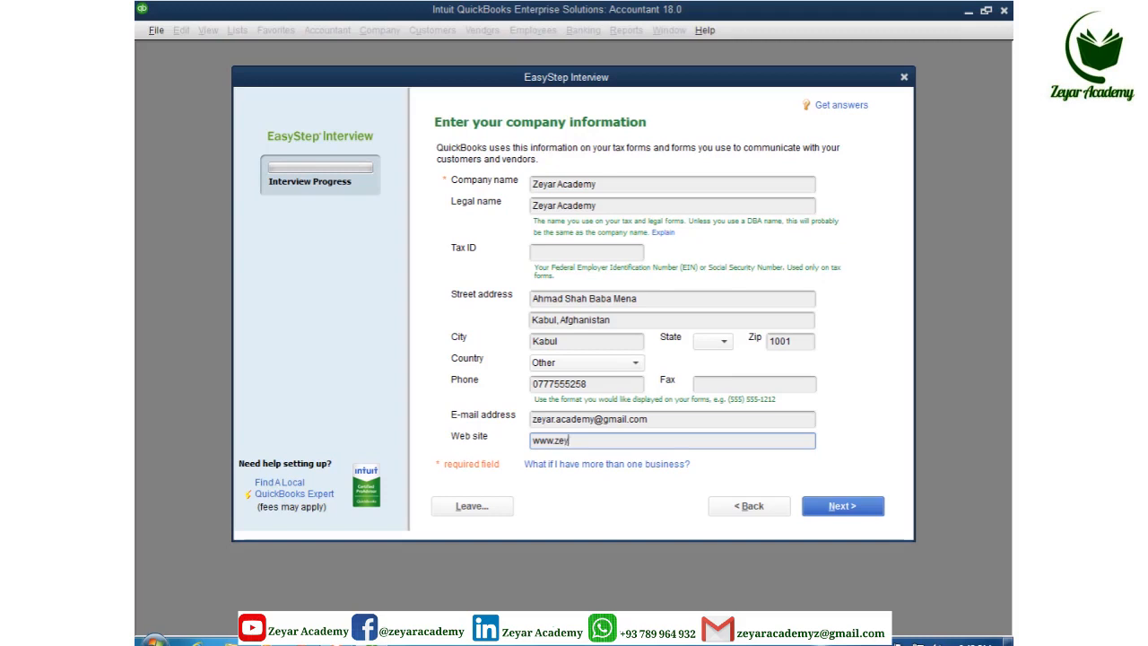
pyautogui.write('ar.')
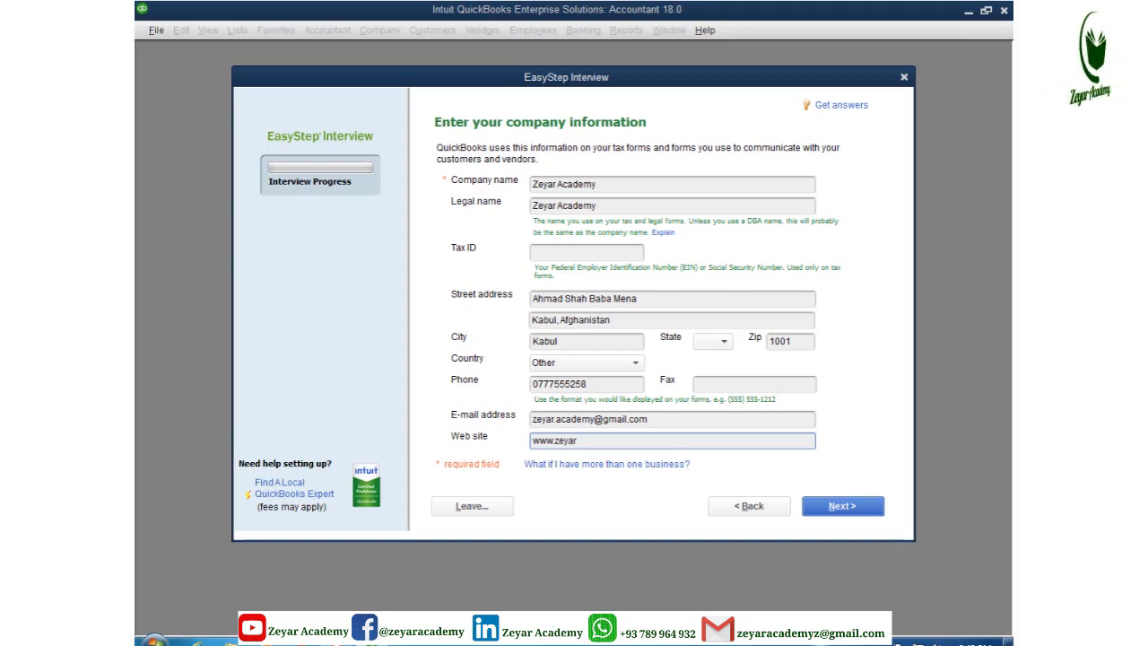
pyautogui.write('com')
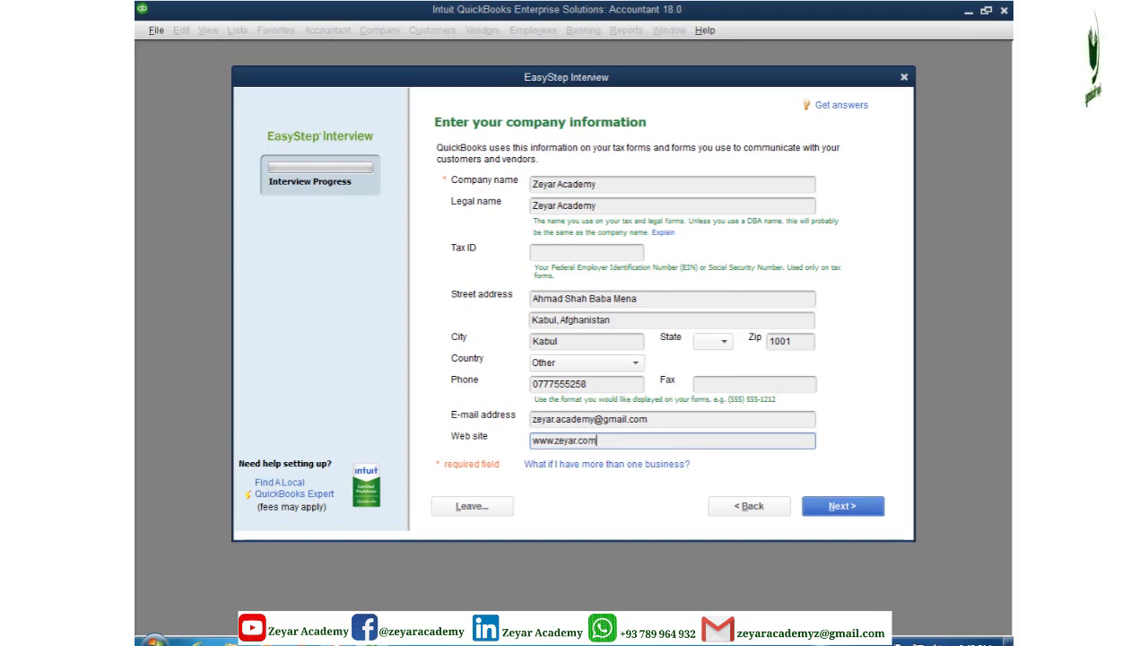
# Pick Wholesale Distribution and Sales from the industry list and continue
pyautogui.click(843, 507)
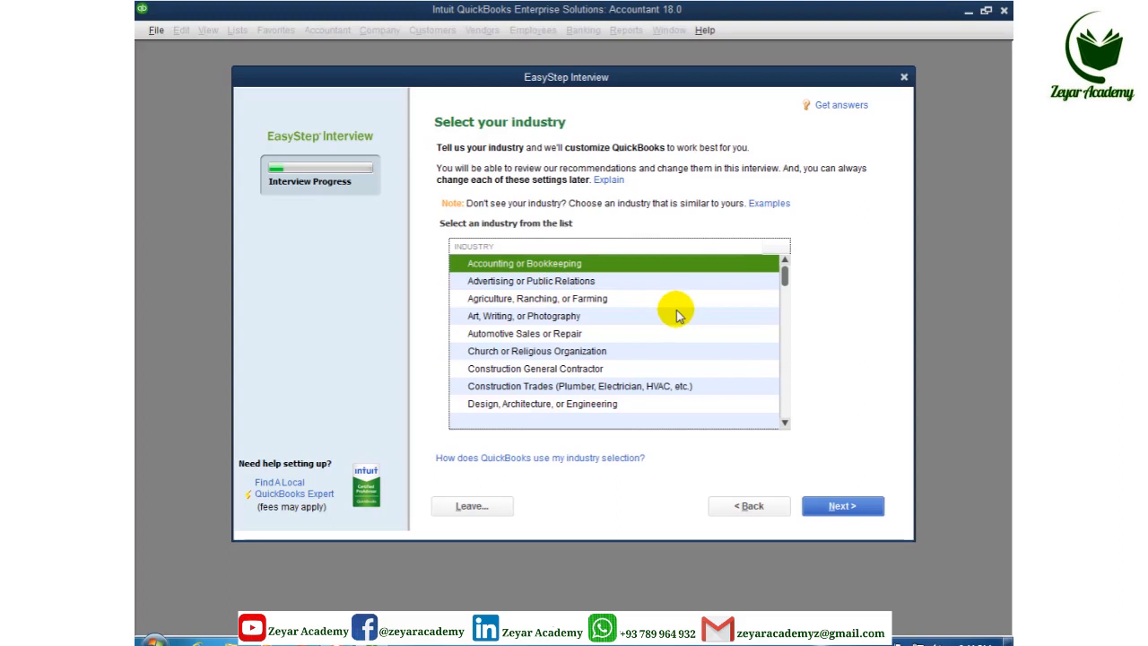
pyautogui.press('Down')
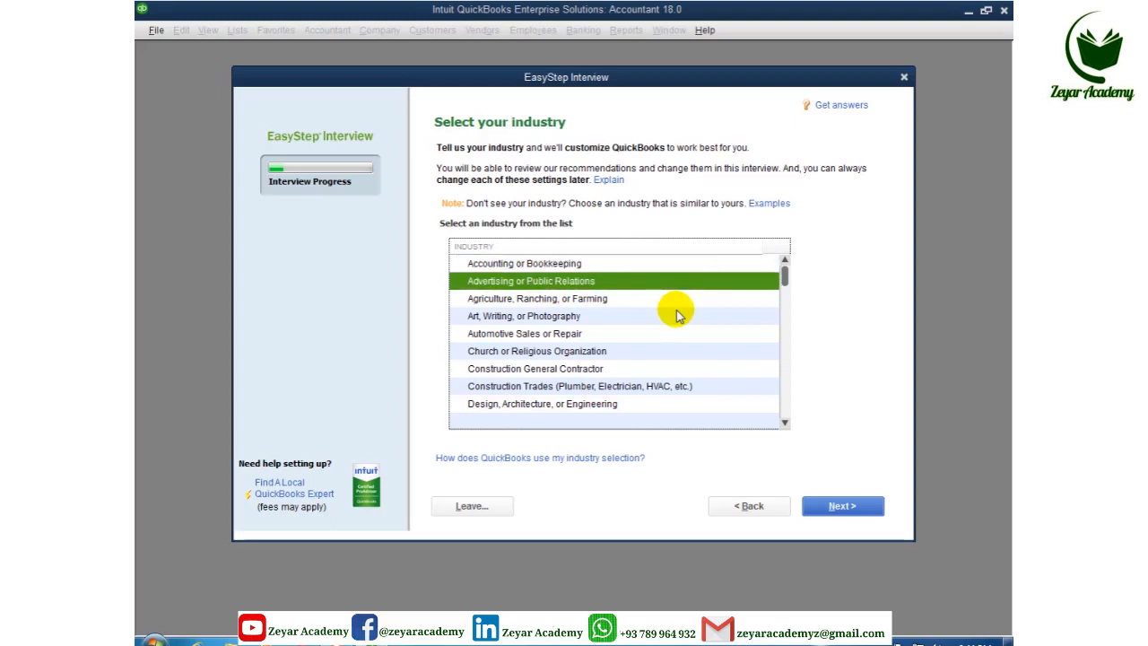
pyautogui.press('Down')
pyautogui.press('Down')
pyautogui.press('Down')
pyautogui.press('Down')
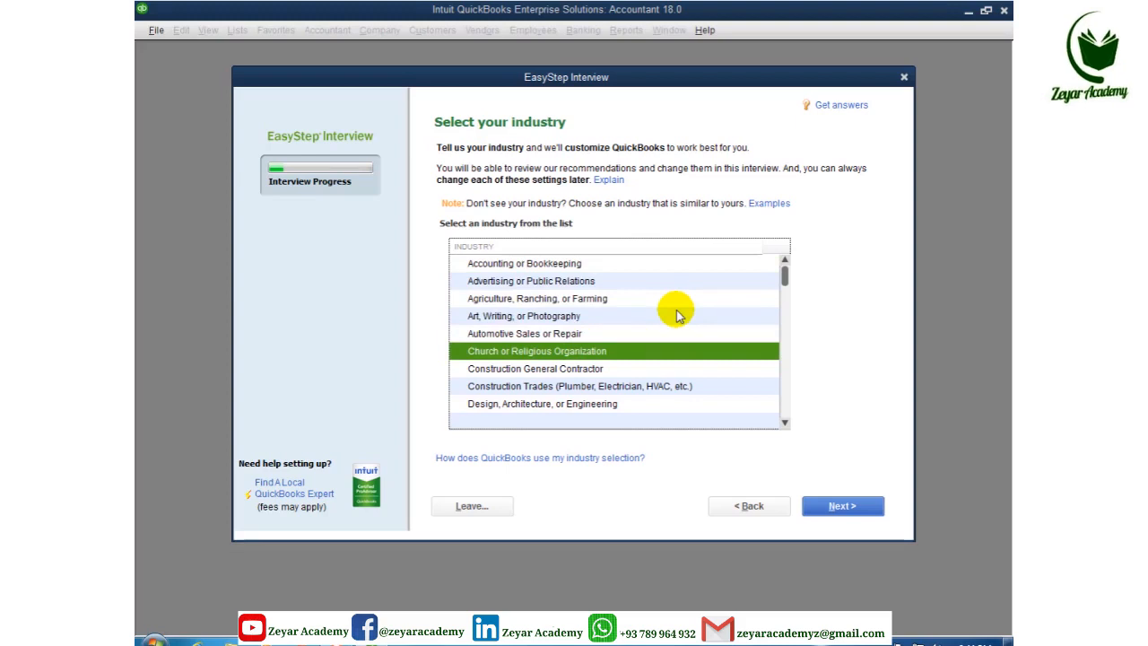
pyautogui.press('Down')
pyautogui.press('Down')
pyautogui.press('Down')
pyautogui.press('Down')
pyautogui.press('Down')
pyautogui.press('Down')
pyautogui.press('Down')
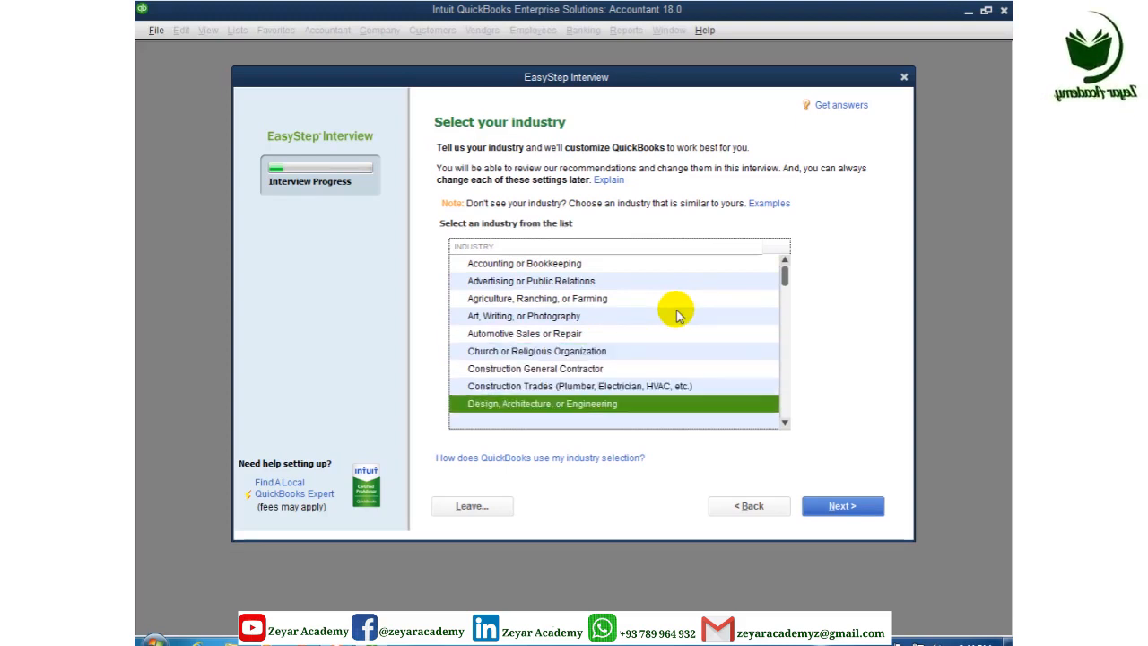
pyautogui.press('Down')
pyautogui.press('Down')
pyautogui.press('Down')
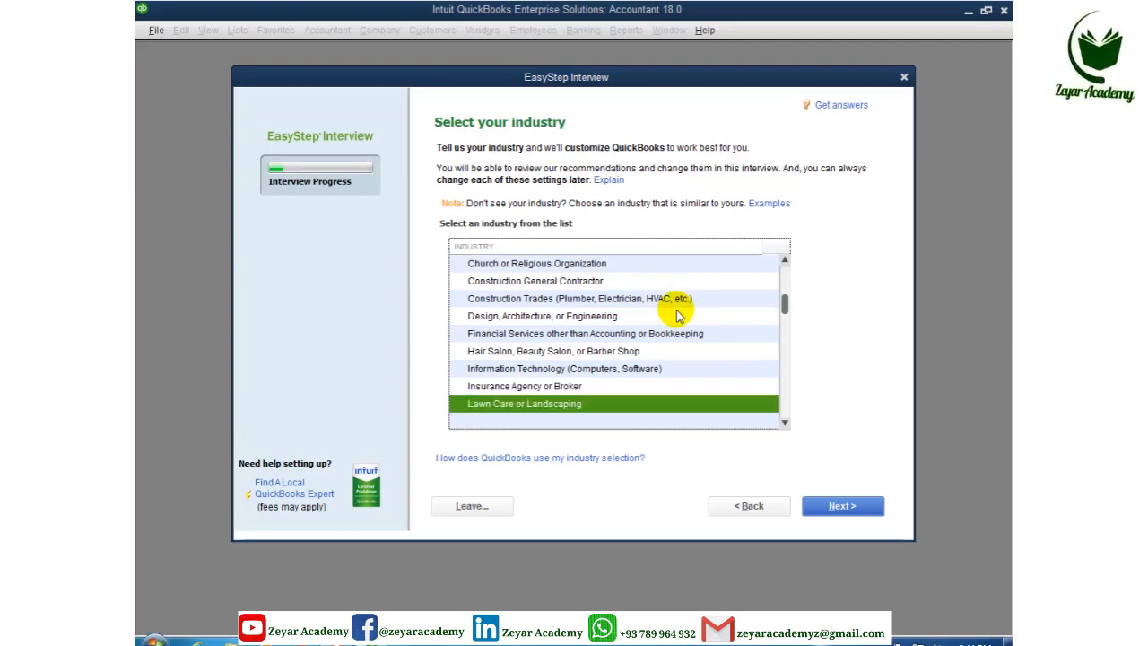
pyautogui.press('Down')
pyautogui.press('Down')
pyautogui.press('Down')
pyautogui.press('Down')
pyautogui.press('Down')
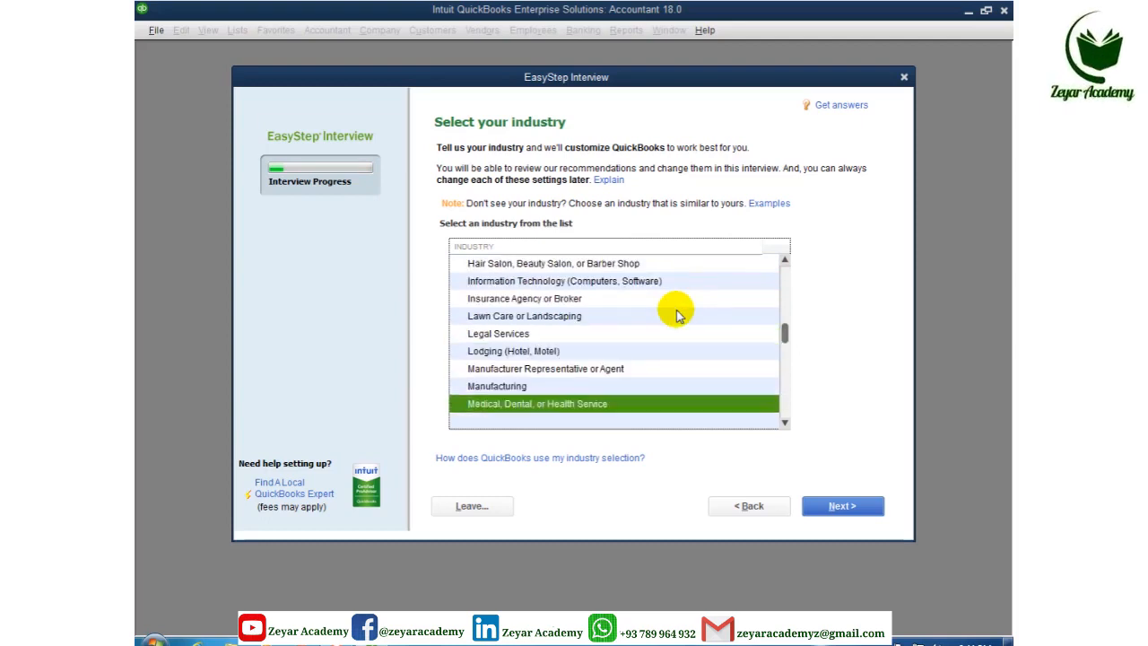
pyautogui.press('Down')
pyautogui.press('Down')
pyautogui.press('Down')
pyautogui.press('Down')
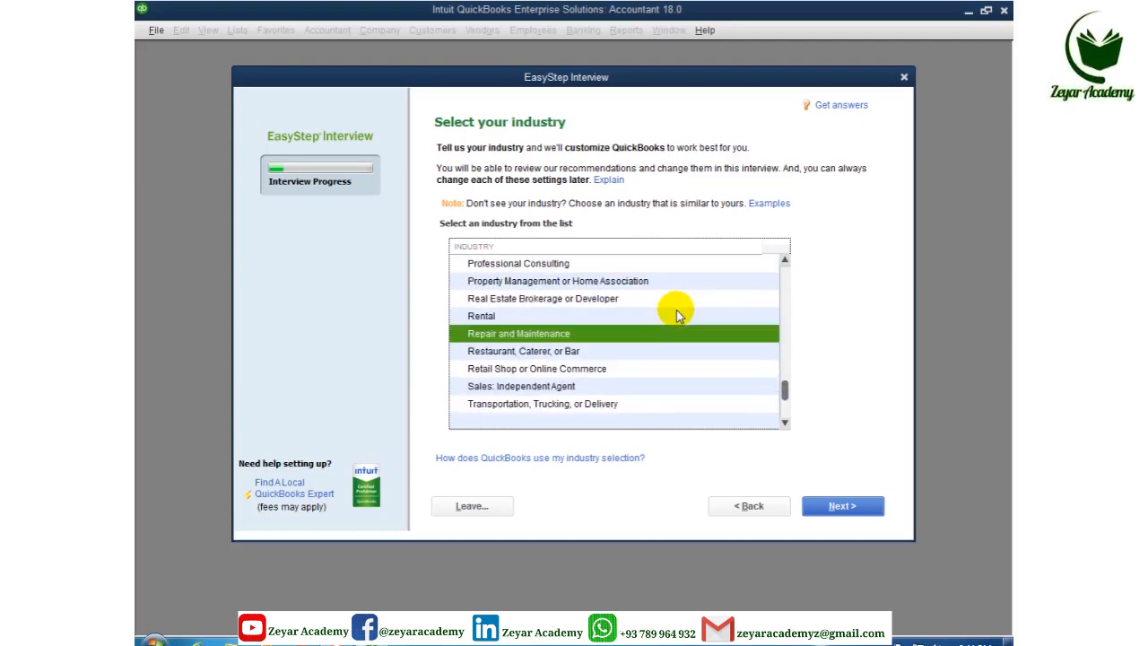
pyautogui.press('Down')
pyautogui.press('Down')
pyautogui.press('Down')
pyautogui.press('Down')
pyautogui.press('Down')
pyautogui.press('Down')
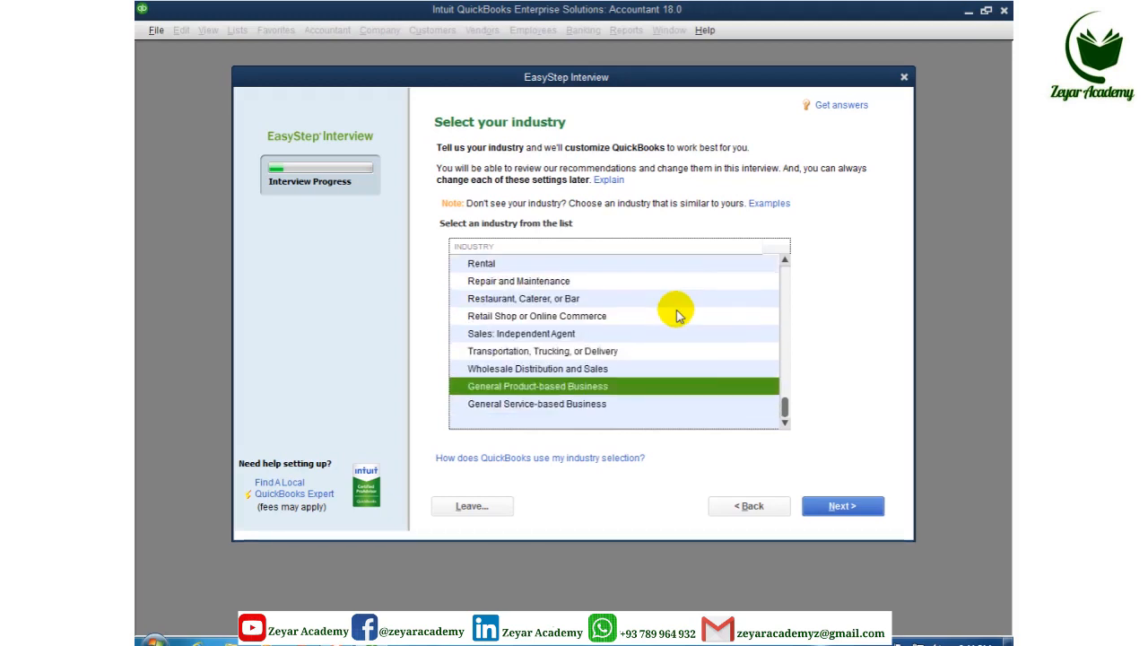
pyautogui.press('Up')
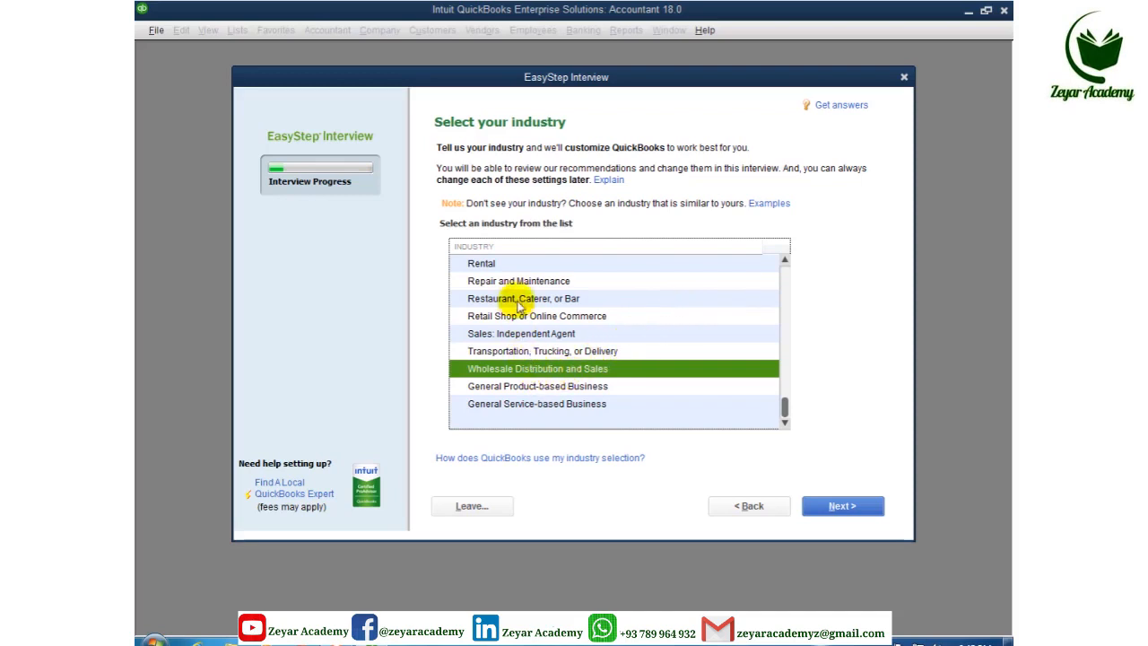
pyautogui.click(834, 508)
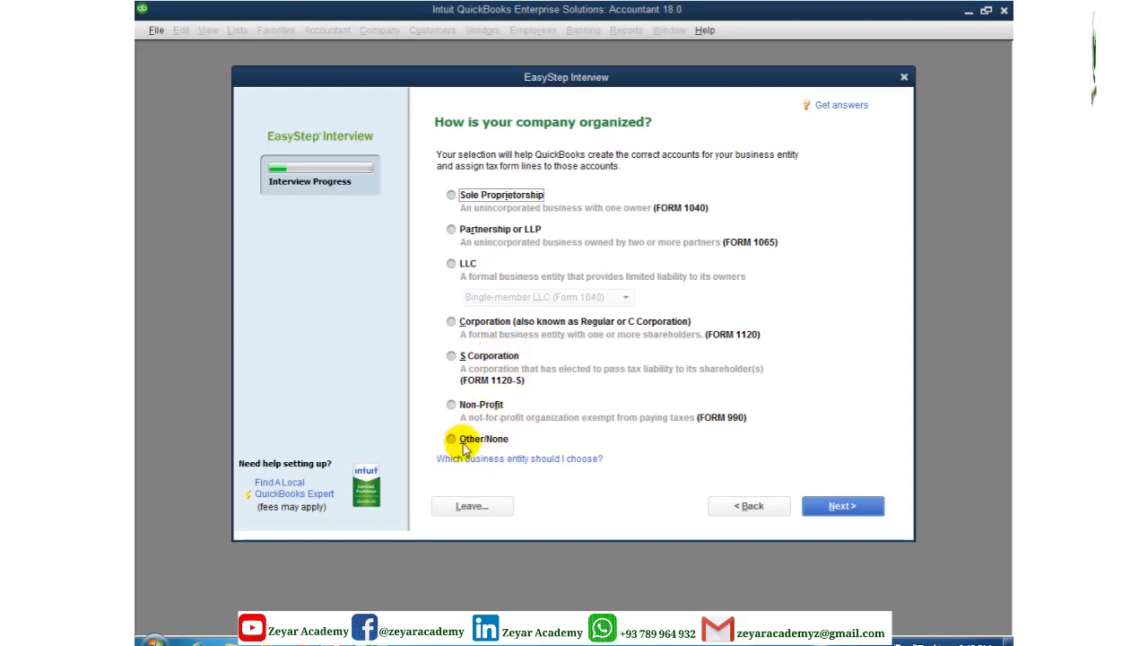
# Choose Sole Proprietorship (Form 1040) as the organization type and continue
pyautogui.click(451, 197)
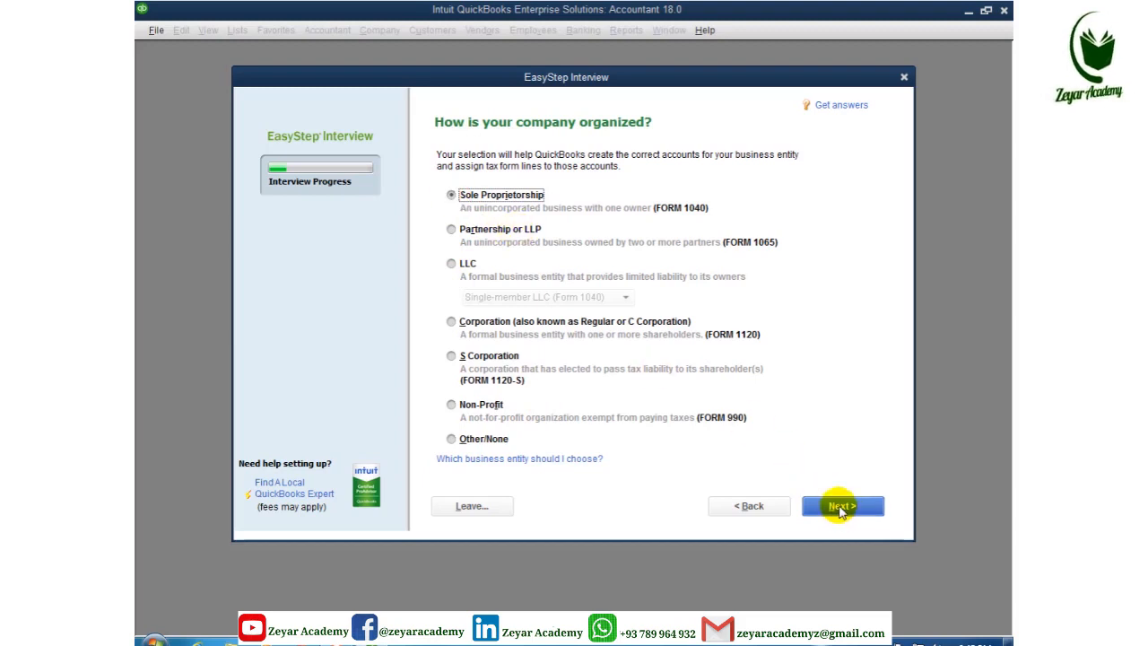
pyautogui.click(841, 508)
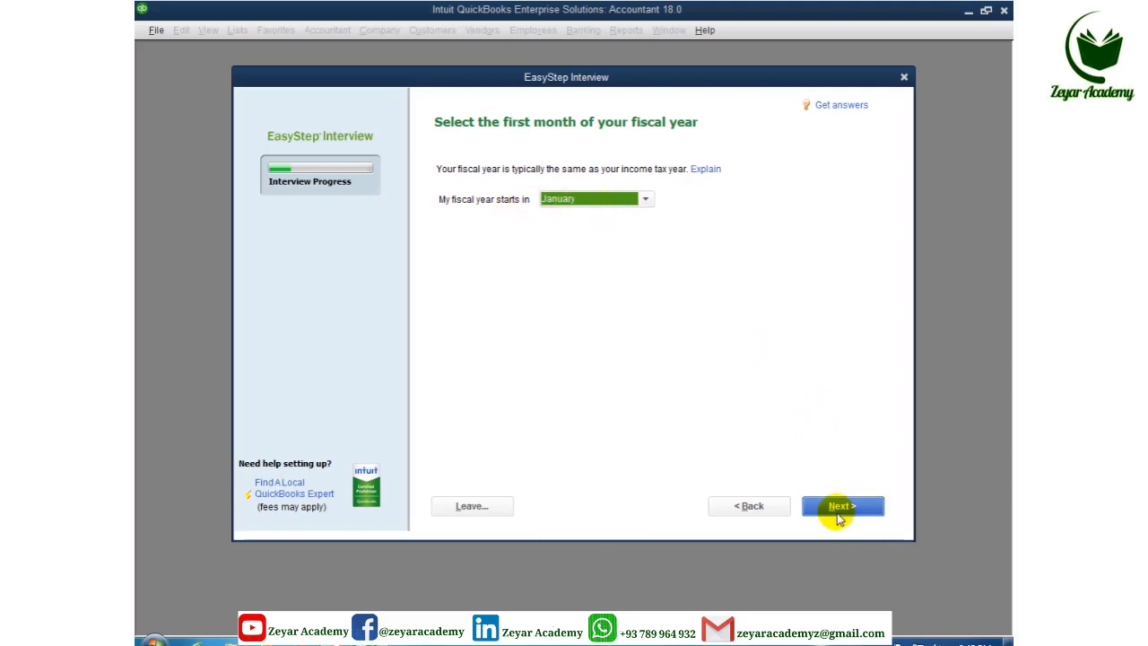
# Keep January as the fiscal year's starting month and proceed
pyautogui.click(643, 199)
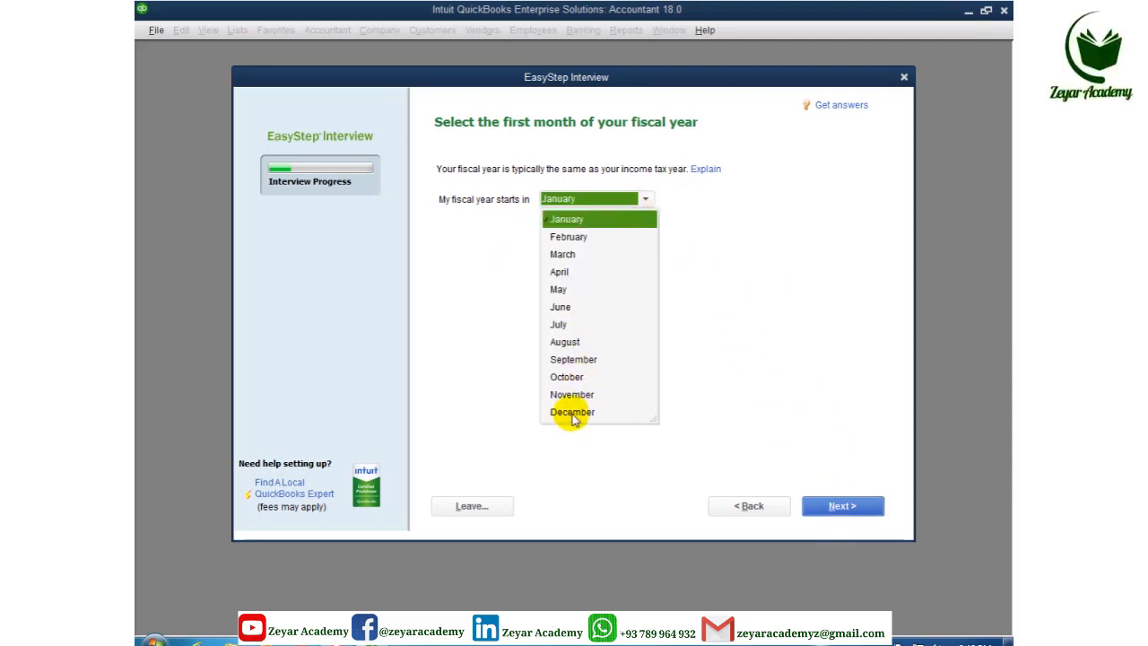
pyautogui.click(599, 221)
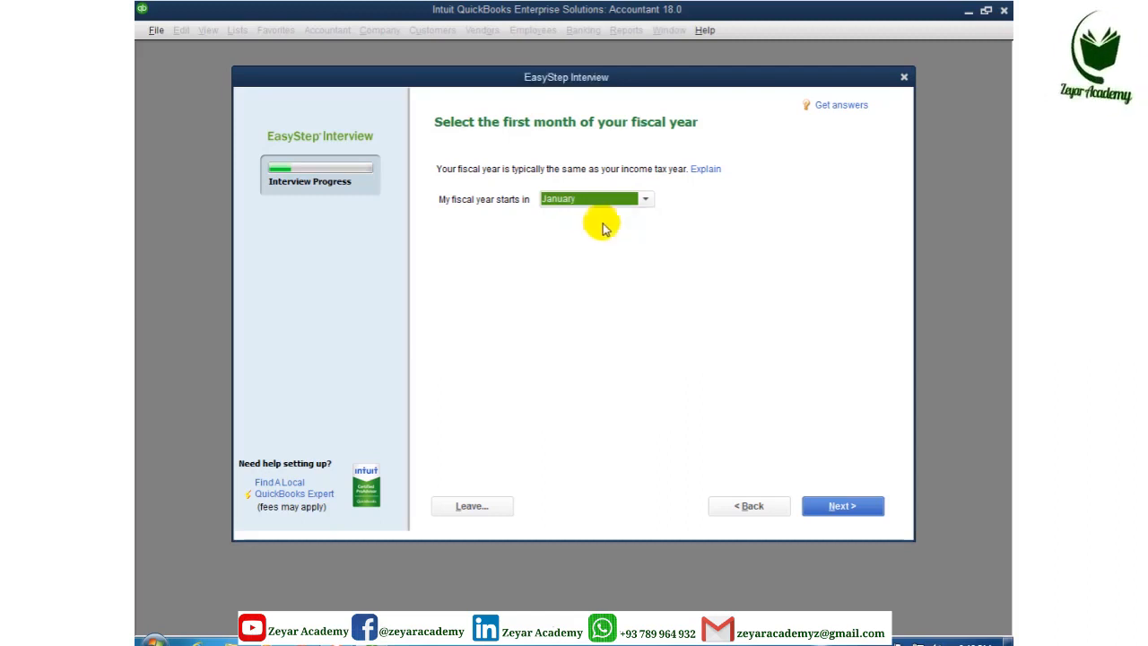
pyautogui.click(834, 507)
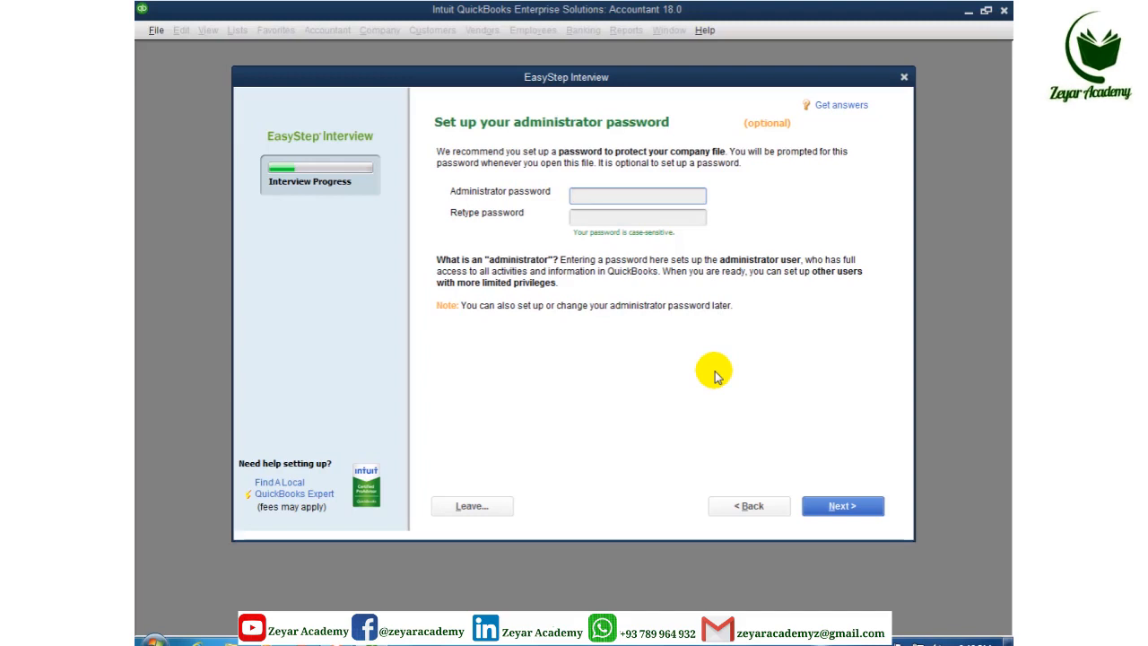
# Enter and confirm the administrator password, then proceed to the company file naming window
pyautogui.write('123')
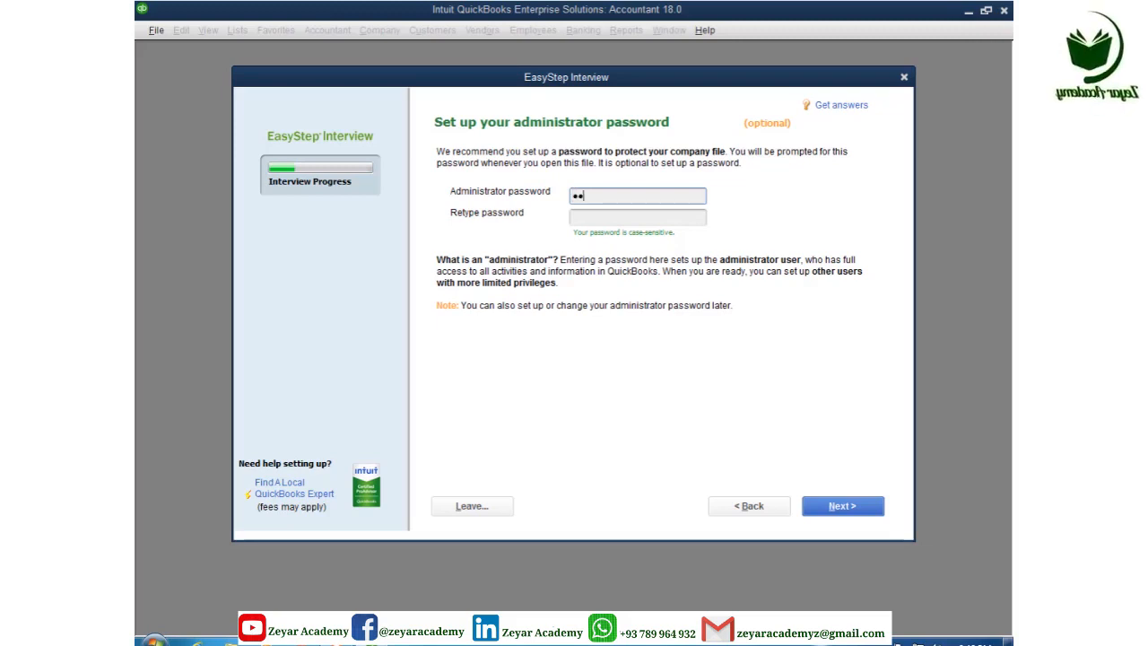
pyautogui.click(615, 219)
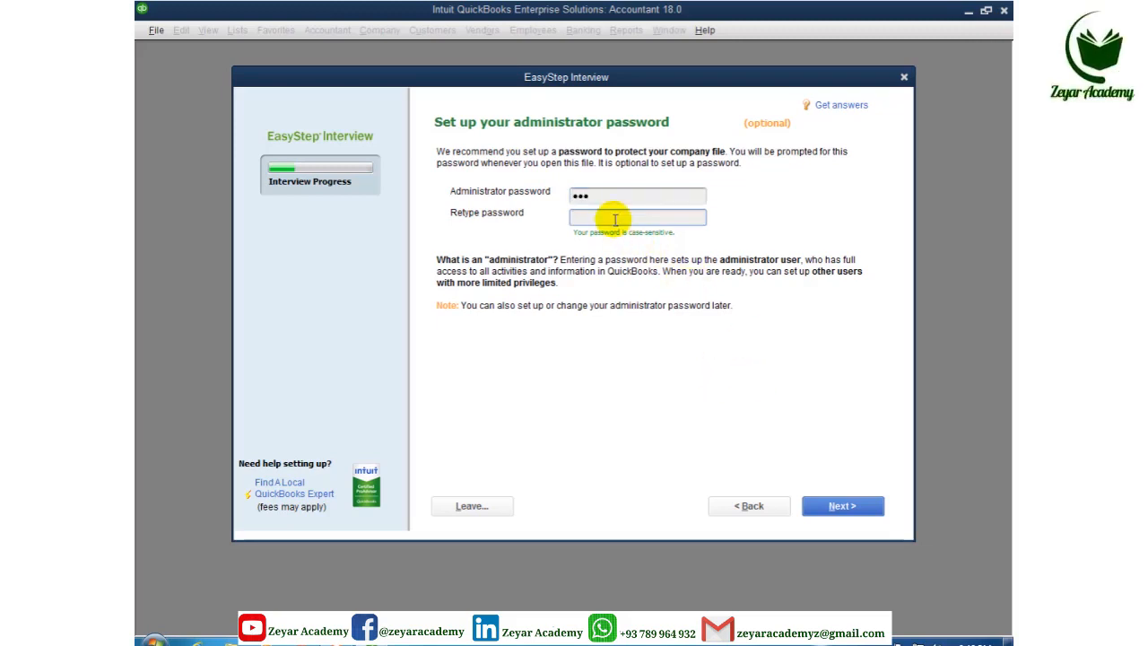
pyautogui.write('123')
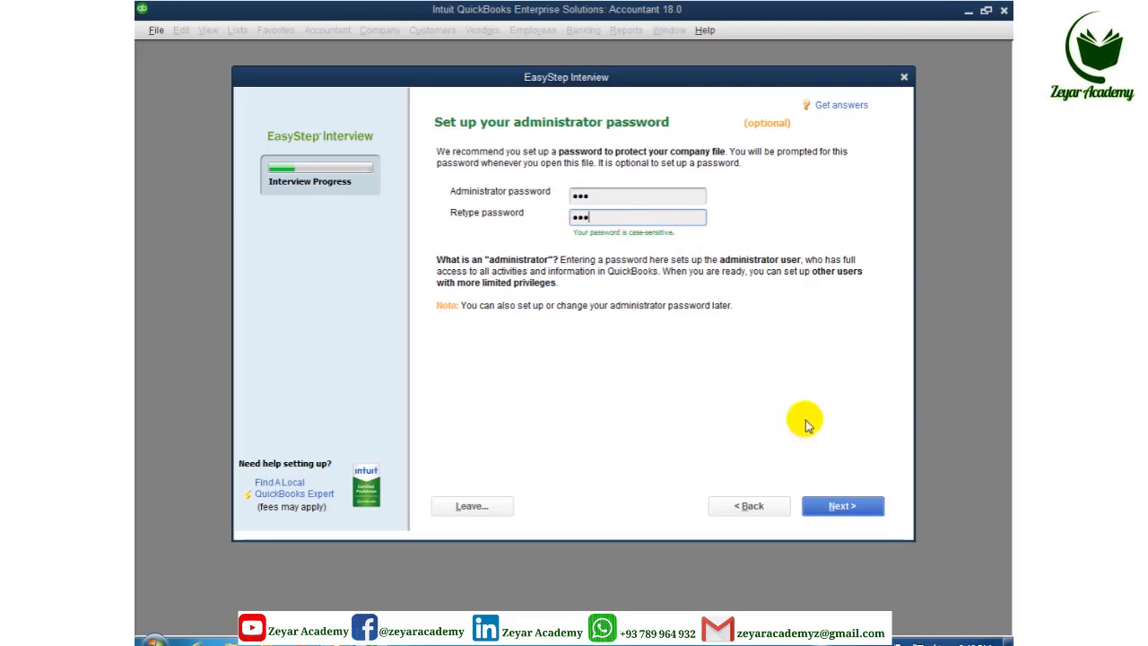
pyautogui.click(839, 515)
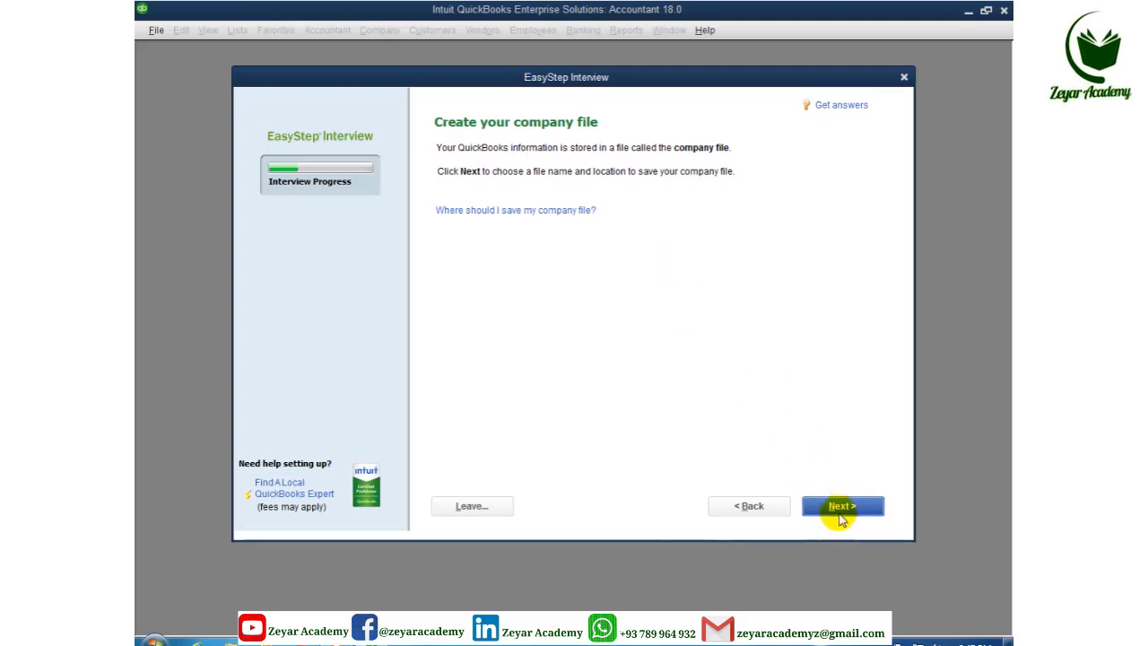
pyautogui.click(842, 507)
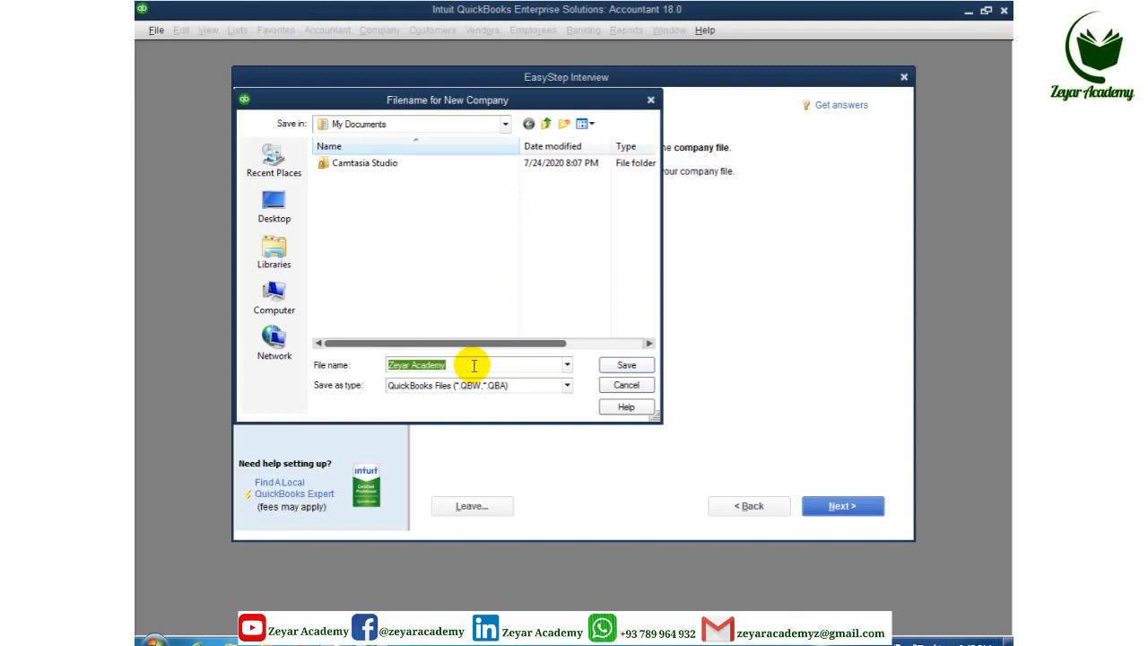
# Save the company file as Zeyar Academy in the Documents library
pyautogui.click(276, 254)
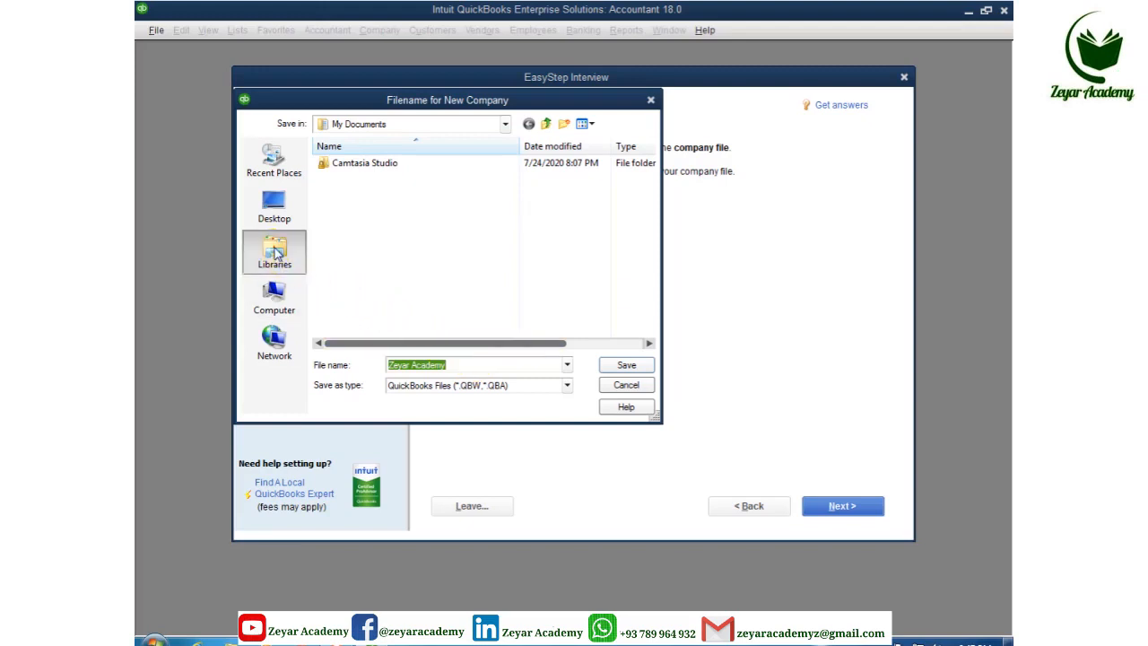
pyautogui.click(383, 156)
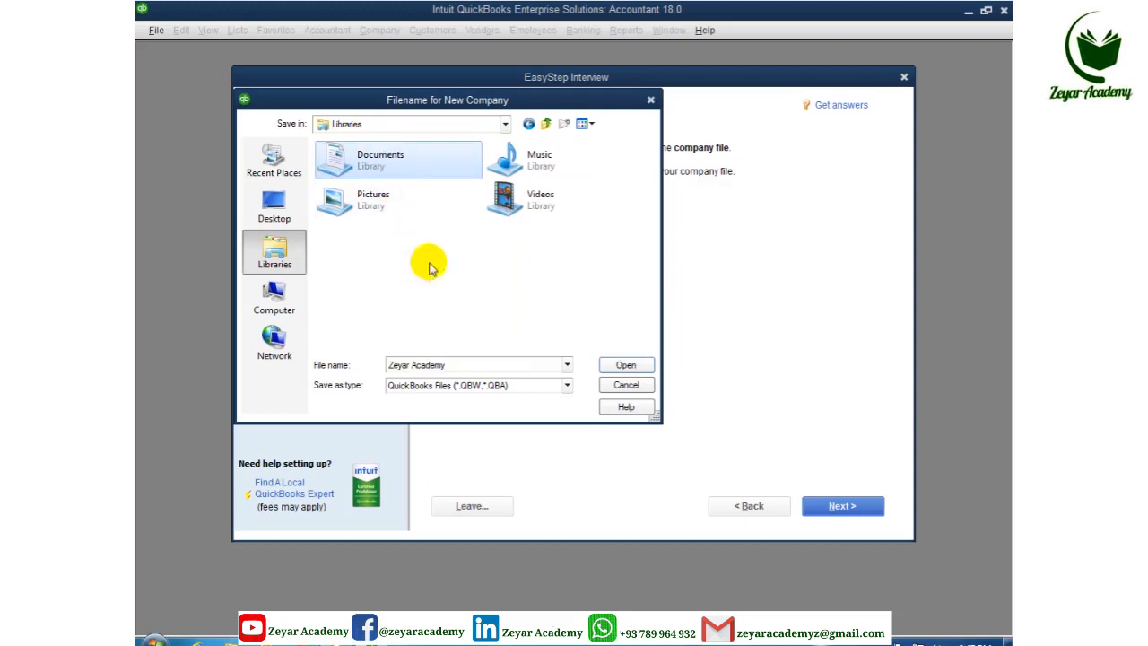
pyautogui.click(625, 366)
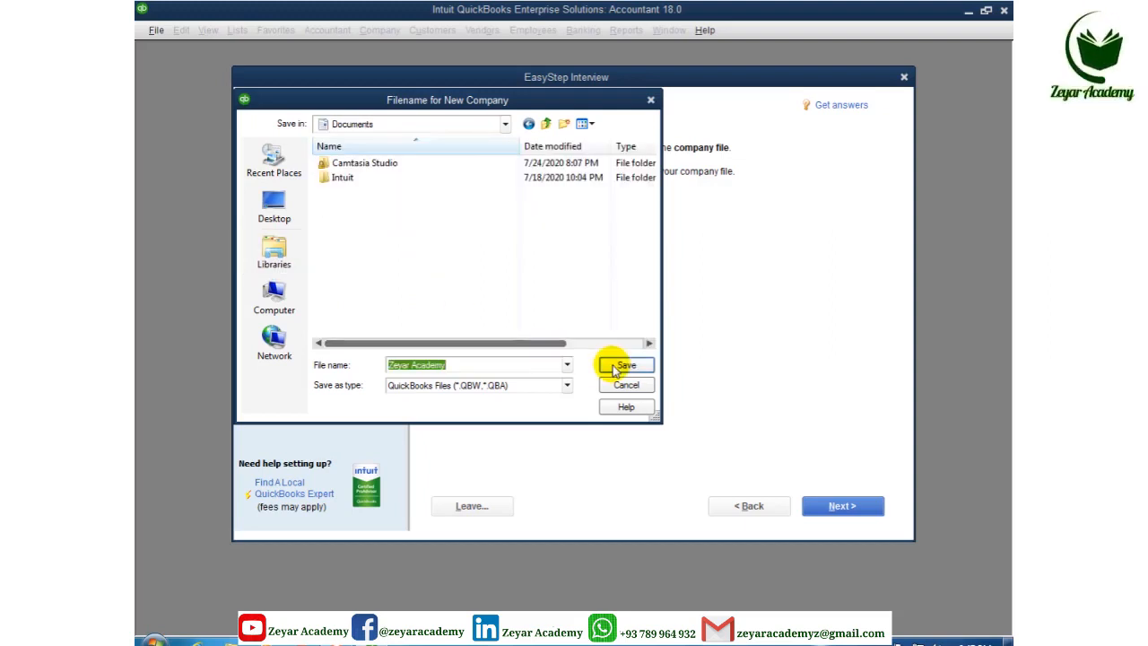
pyautogui.click(625, 366)
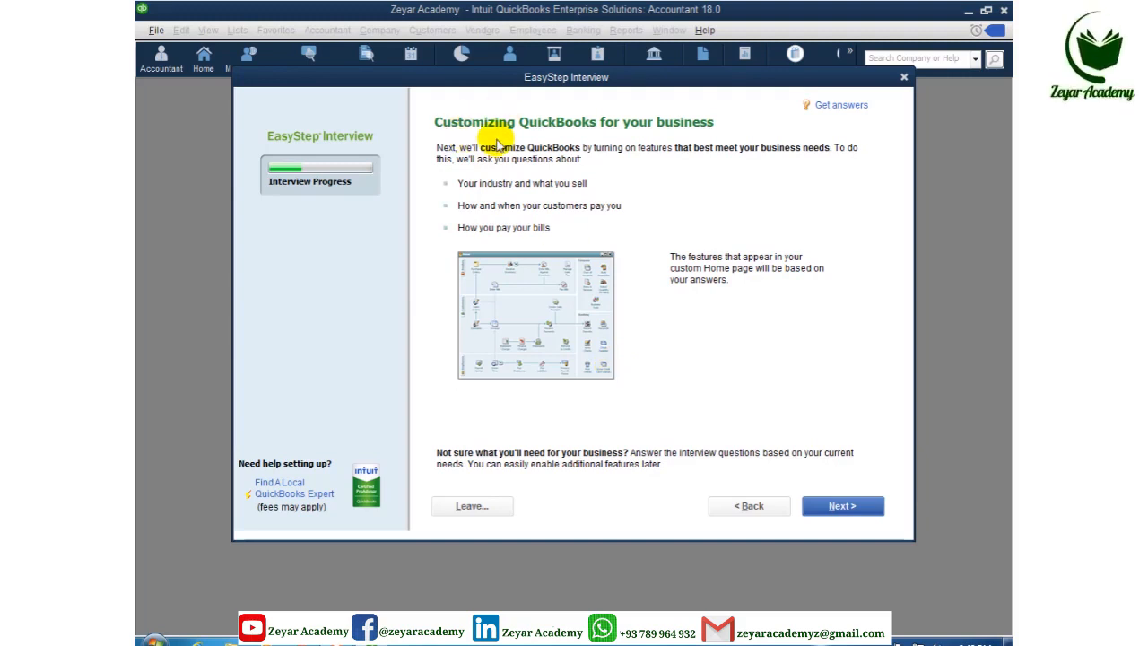
# Answer 'Both services and products' to What do you sell? and advance to the sales tax question
pyautogui.click(841, 506)
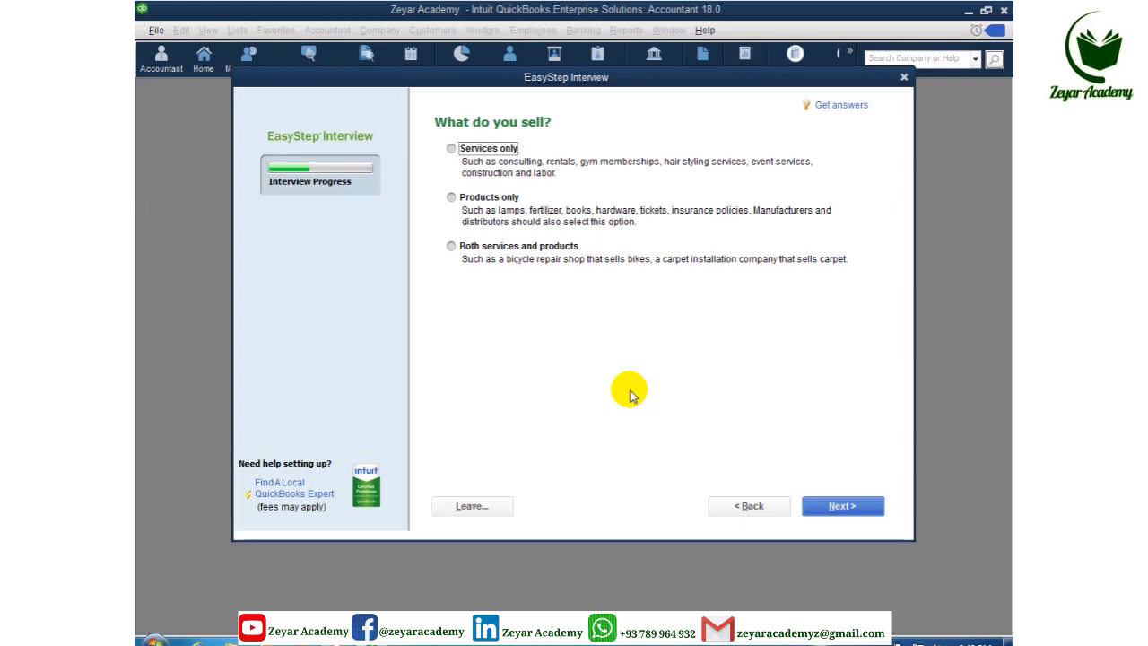
pyautogui.click(451, 248)
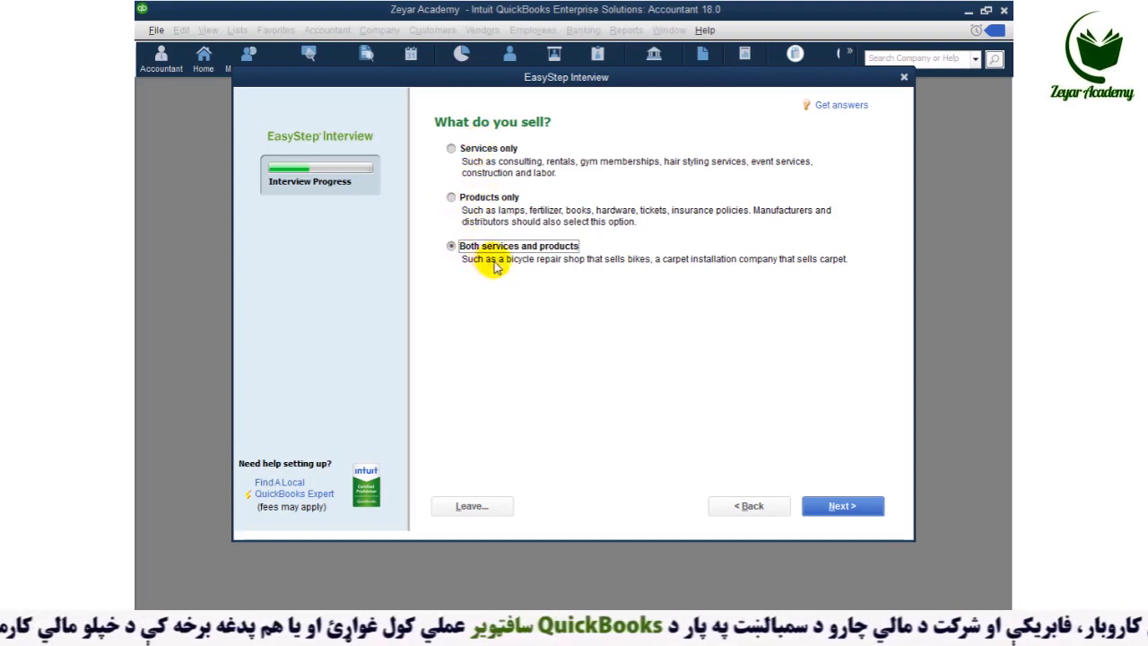
pyautogui.click(843, 505)
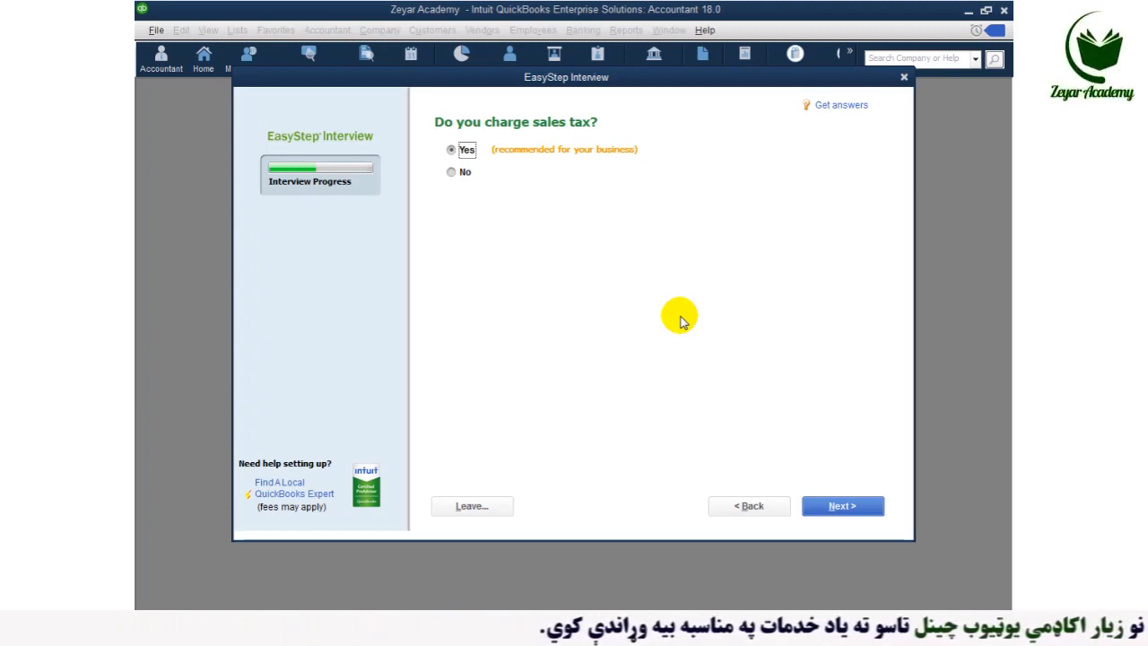
# Keep Yes for charging sales tax and for creating estimates
pyautogui.click(832, 509)
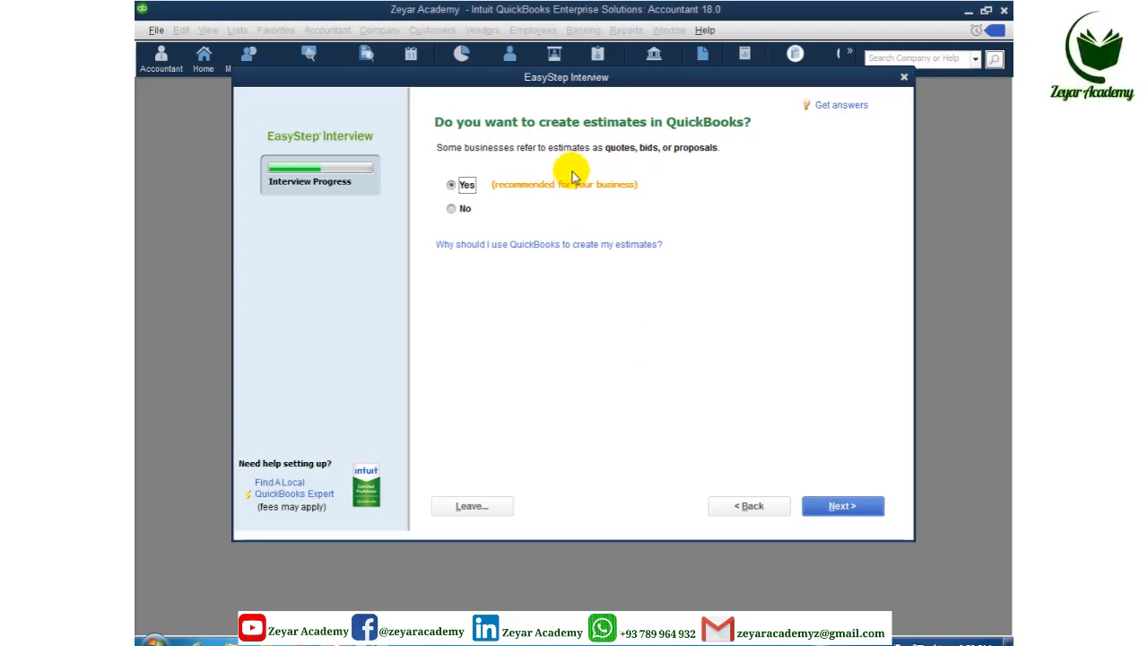
pyautogui.click(847, 509)
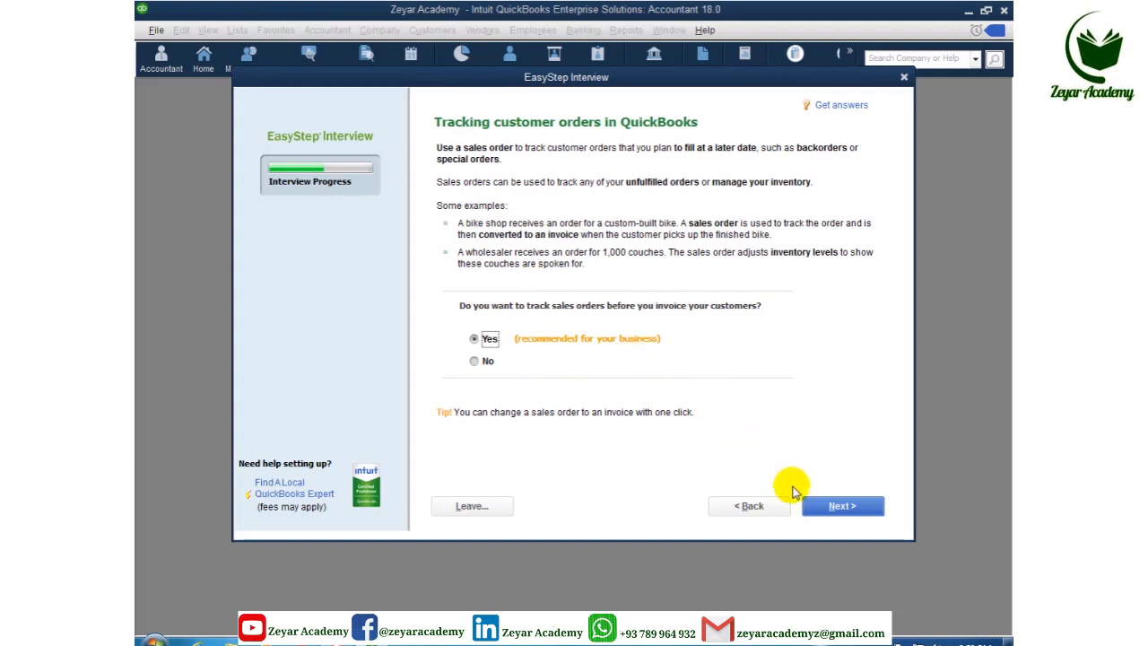
# Keep Yes for tracking sales orders and for using billing statements
pyautogui.click(836, 505)
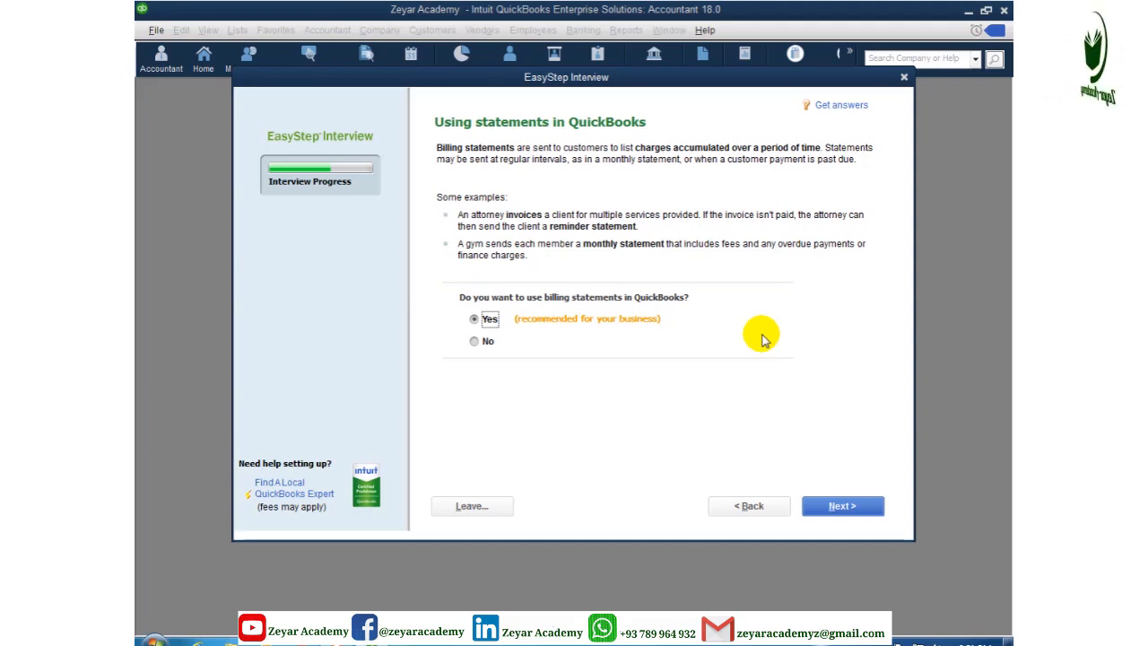
pyautogui.click(833, 507)
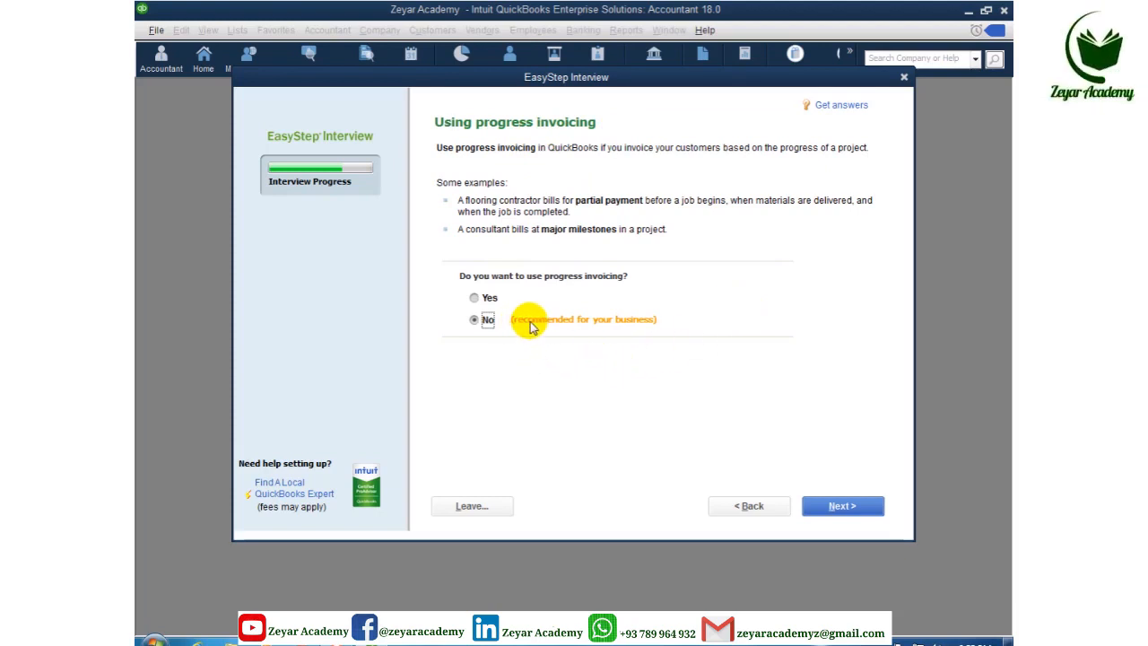
# Change the progress invoicing answer to Yes and go to the bills question
pyautogui.click(474, 298)
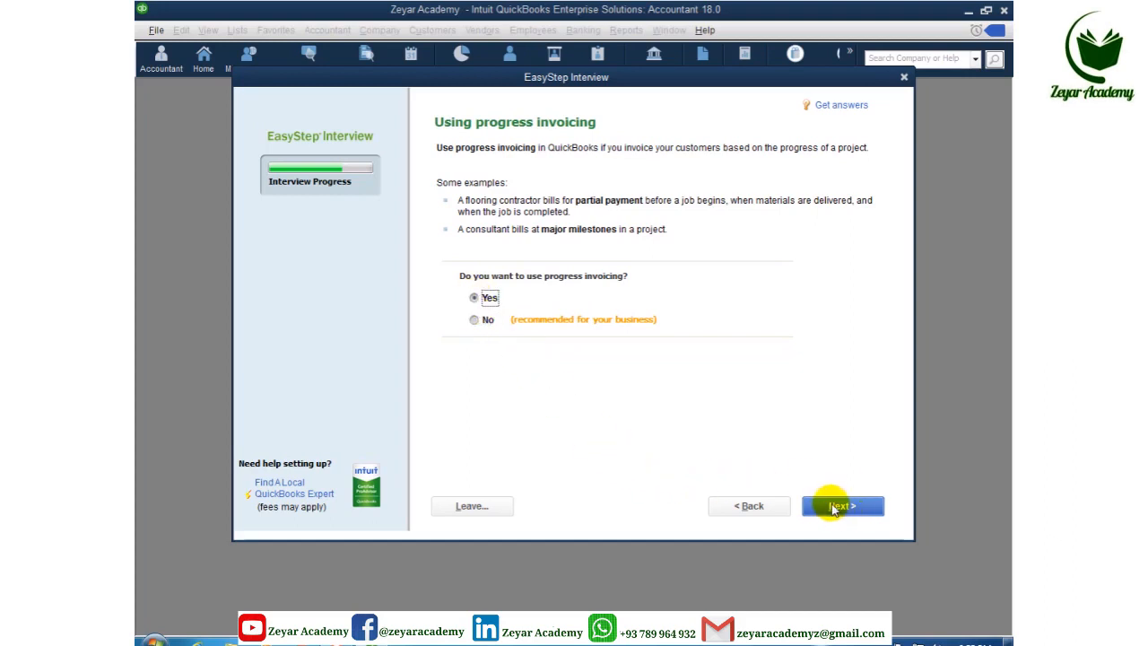
pyautogui.click(838, 508)
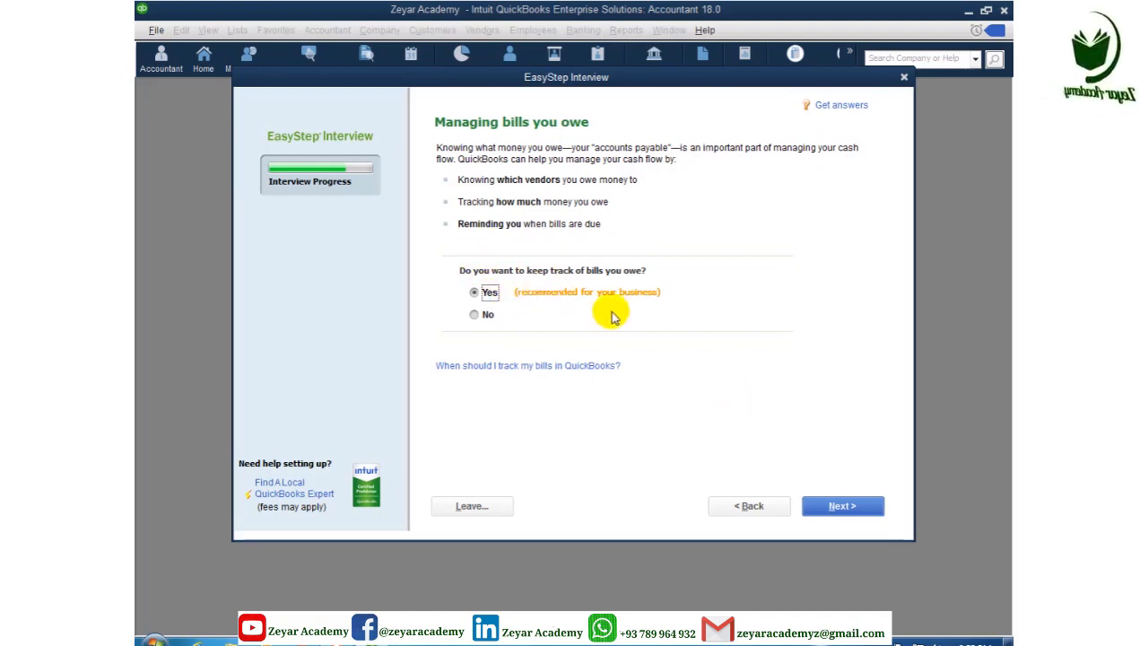
# Keep Yes for tracking bills you owe and advance to the inventory question
pyautogui.click(843, 505)
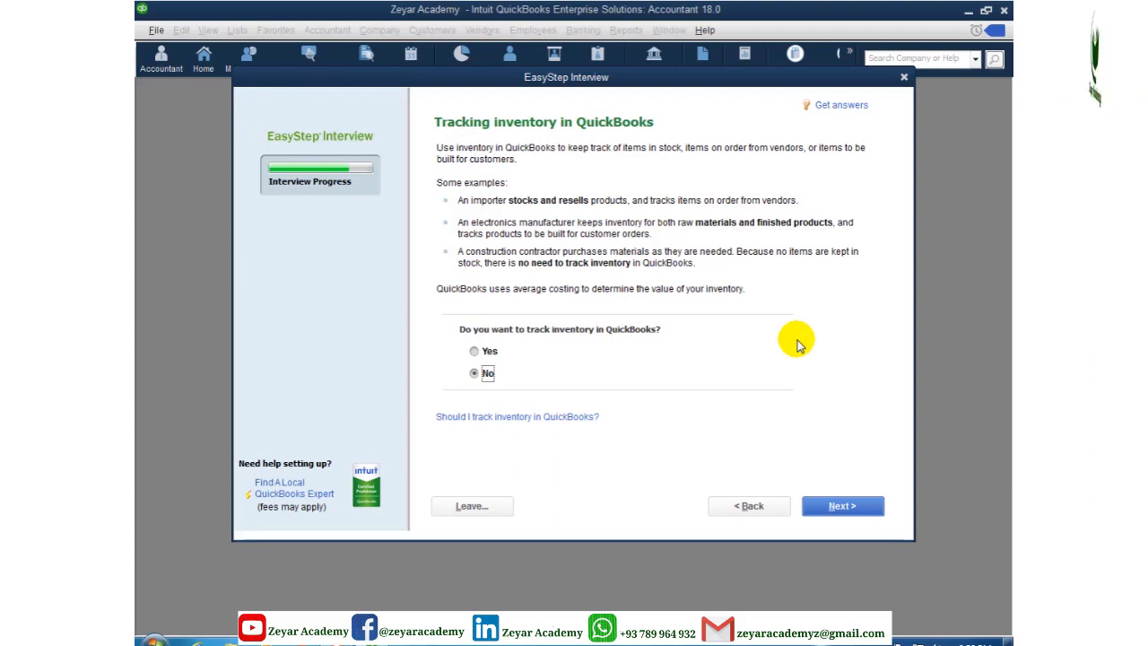
# Change inventory tracking to Yes and advance to the time tracking question
pyautogui.click(475, 351)
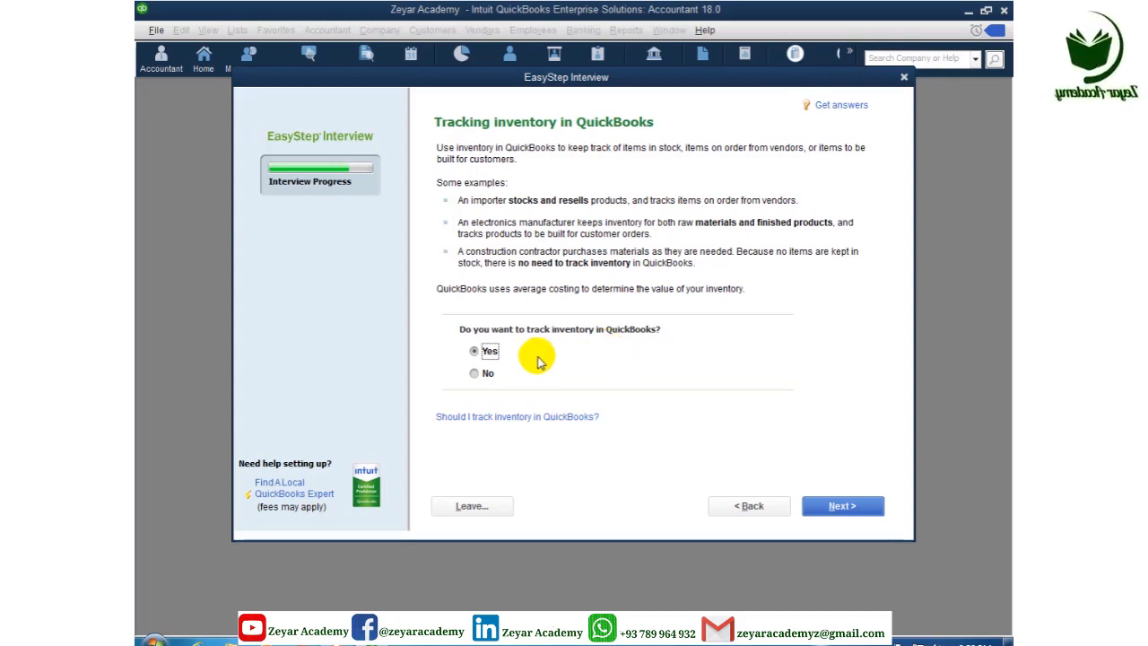
pyautogui.click(834, 507)
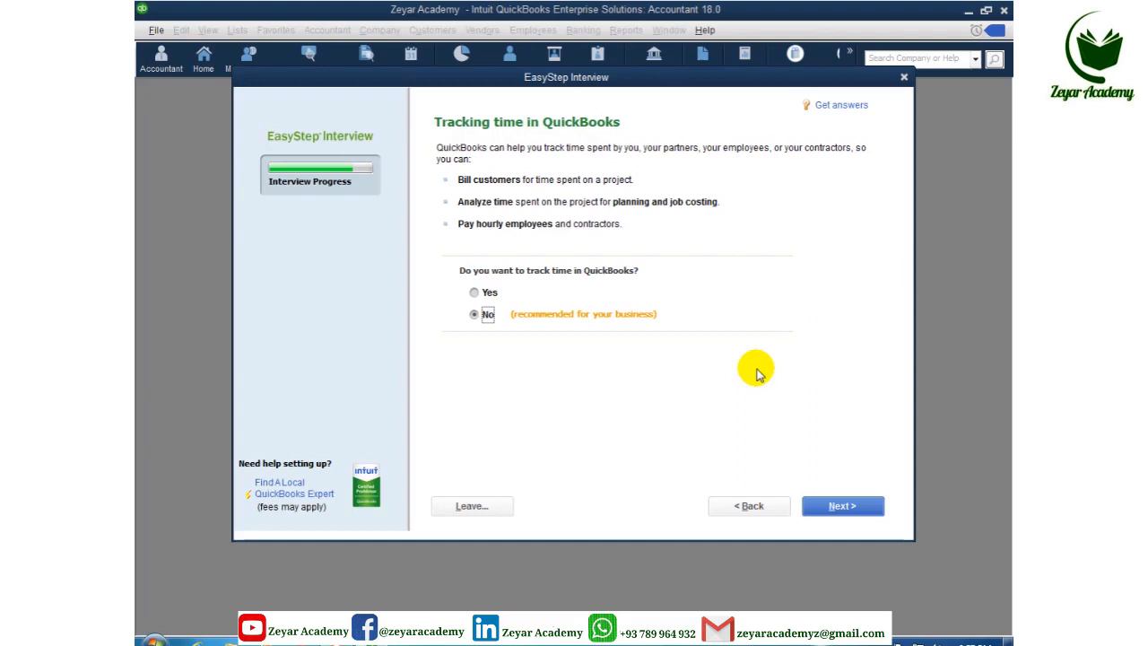
# Select Yes on the 'Tracking time in QuickBooks' page
pyautogui.click(489, 292)
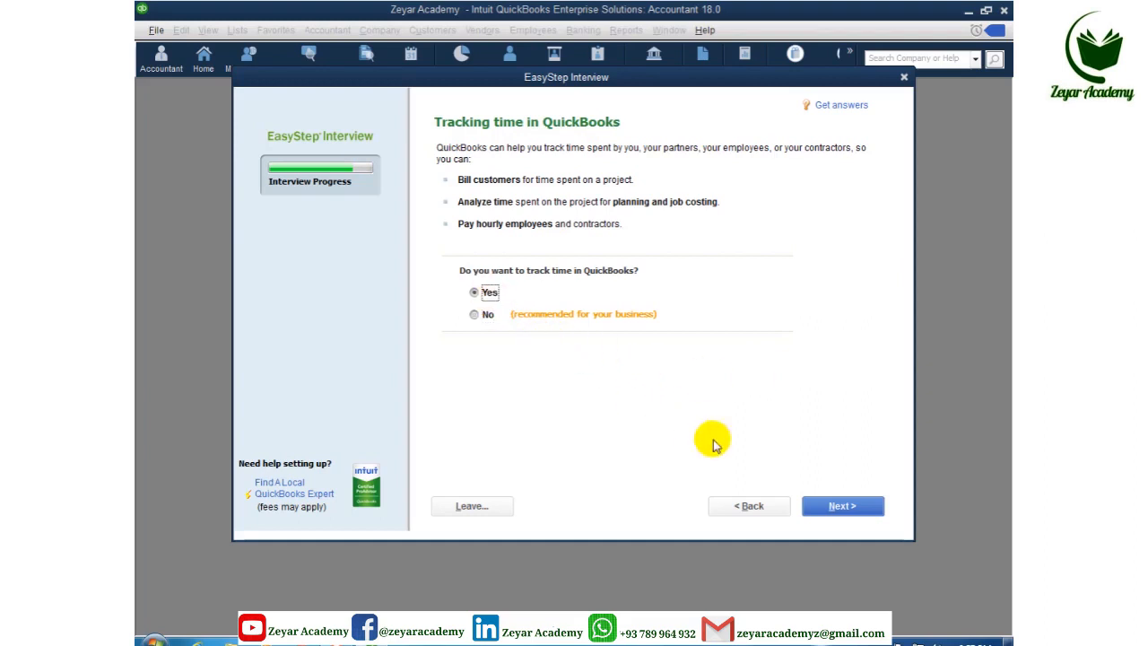
# Answer Yes to having employees, checking both W-2 employees and 1099 contractors
pyautogui.click(820, 509)
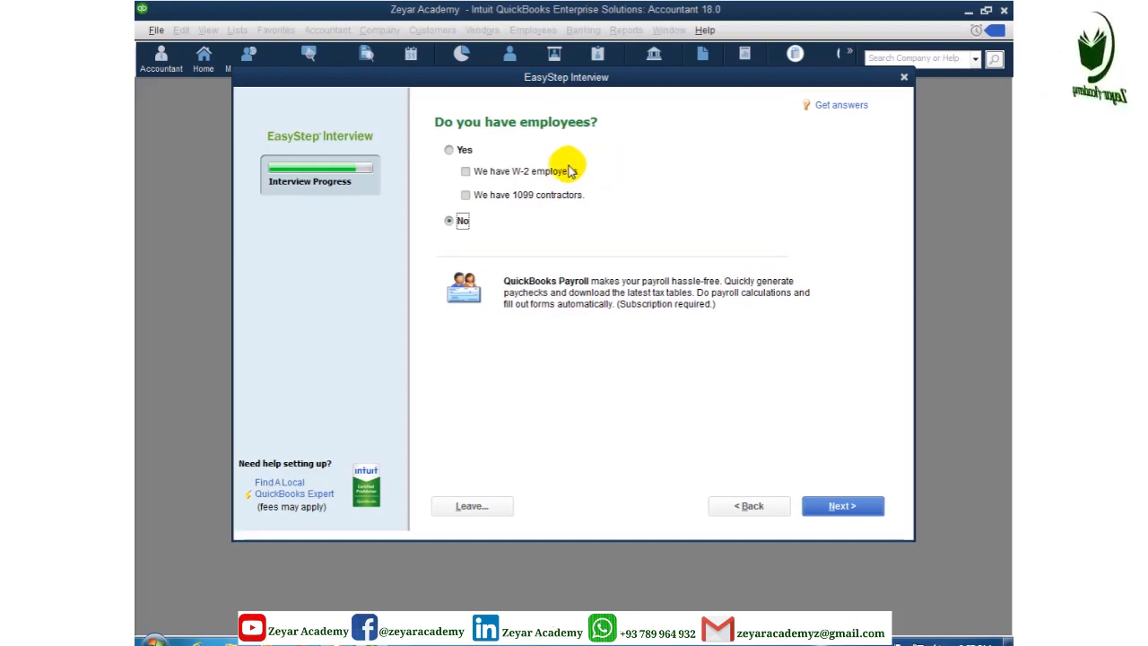
pyautogui.click(448, 150)
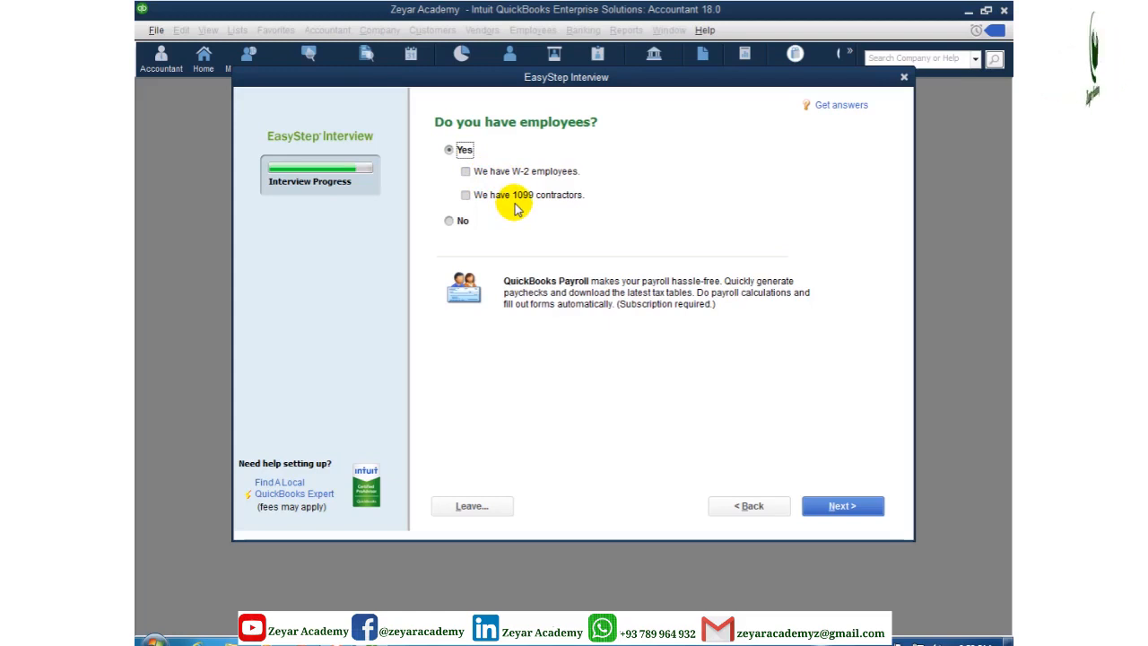
pyautogui.click(465, 173)
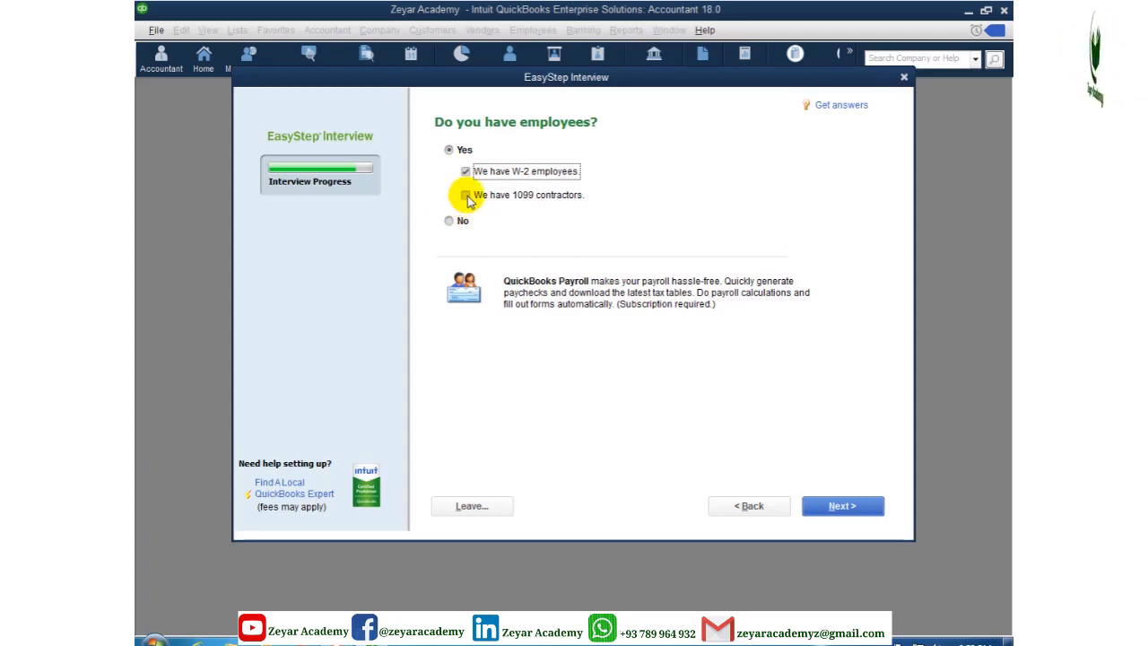
pyautogui.click(465, 199)
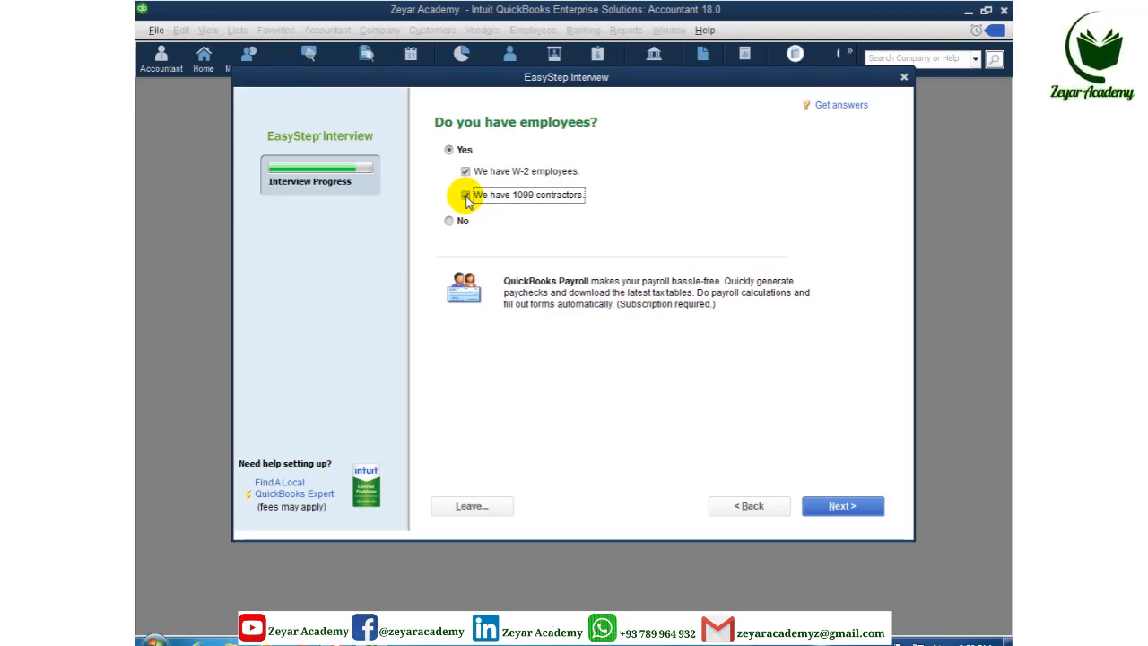
pyautogui.click(465, 196)
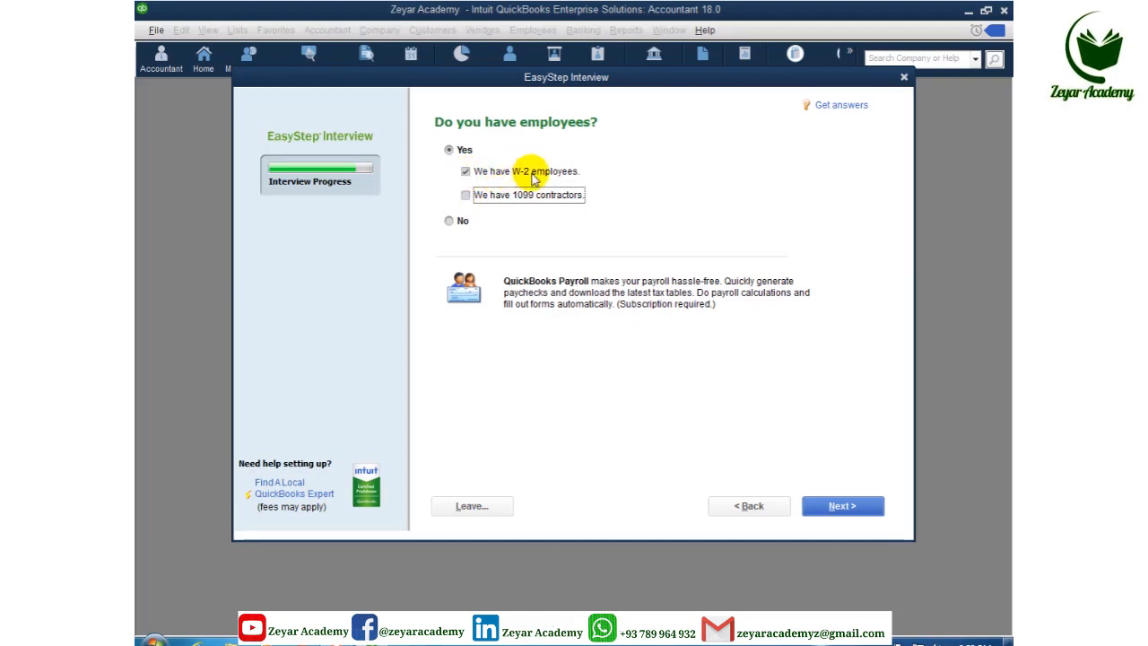
pyautogui.click(464, 196)
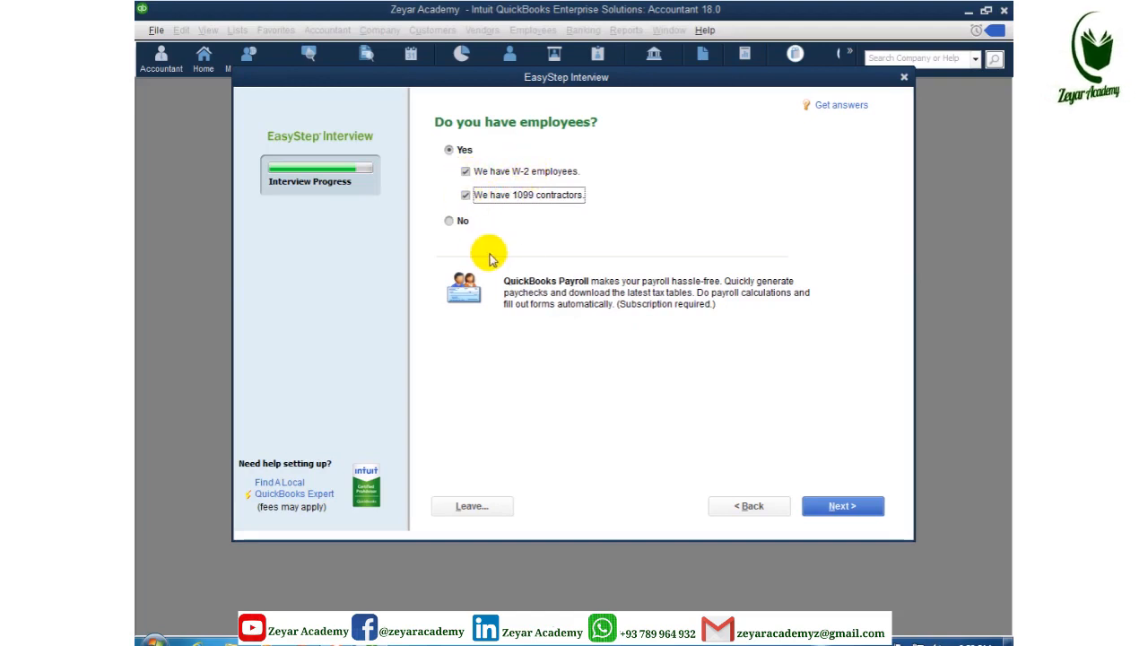
pyautogui.click(834, 507)
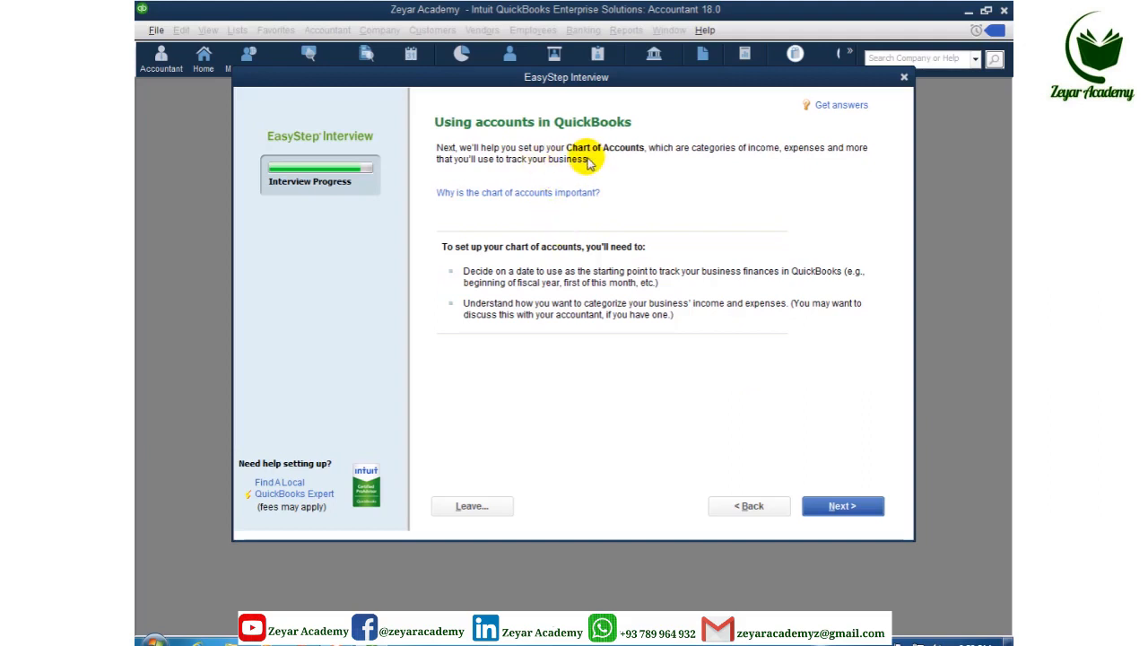
# Keep the beginning of the fiscal year, 01/01/2020, as the tracking start date
pyautogui.click(832, 508)
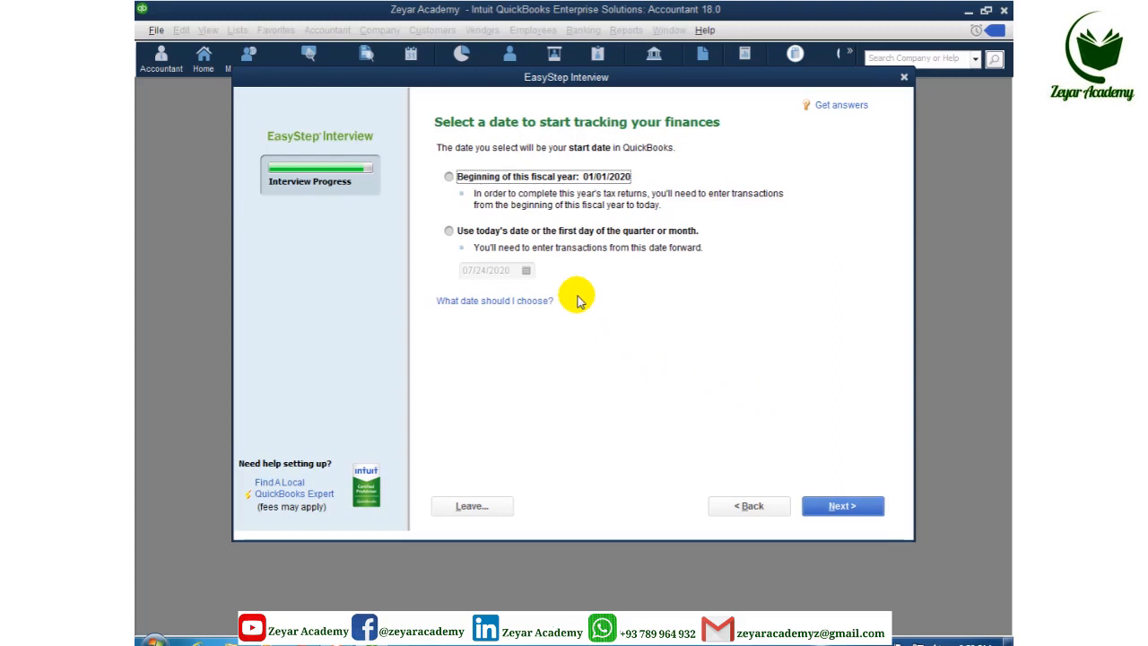
pyautogui.click(462, 178)
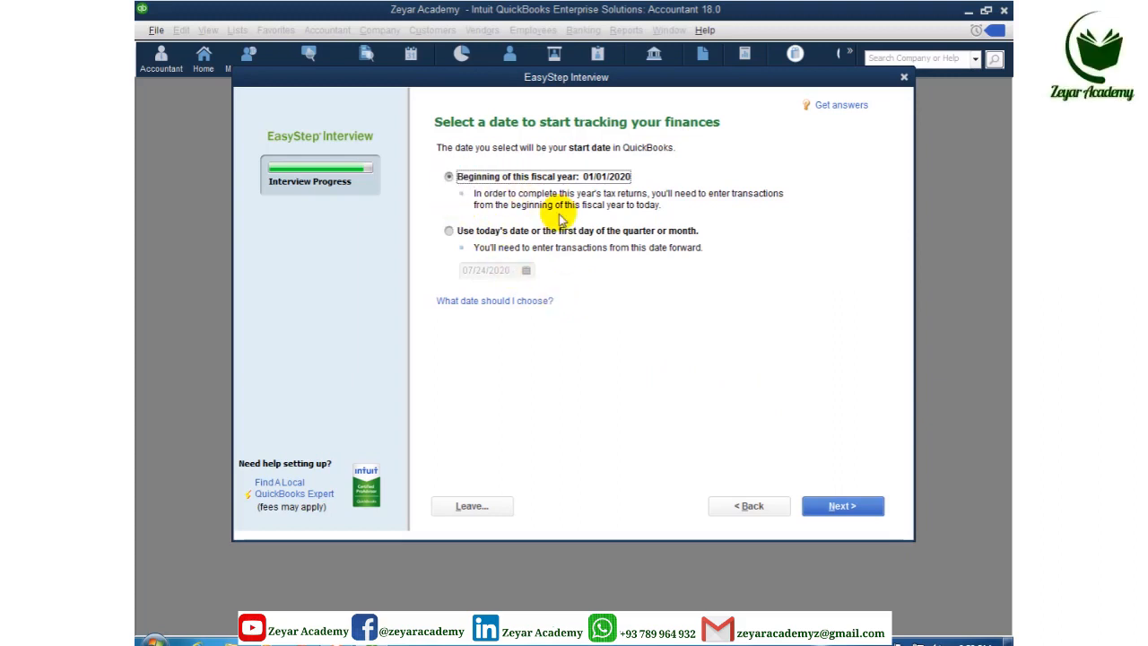
pyautogui.click(844, 507)
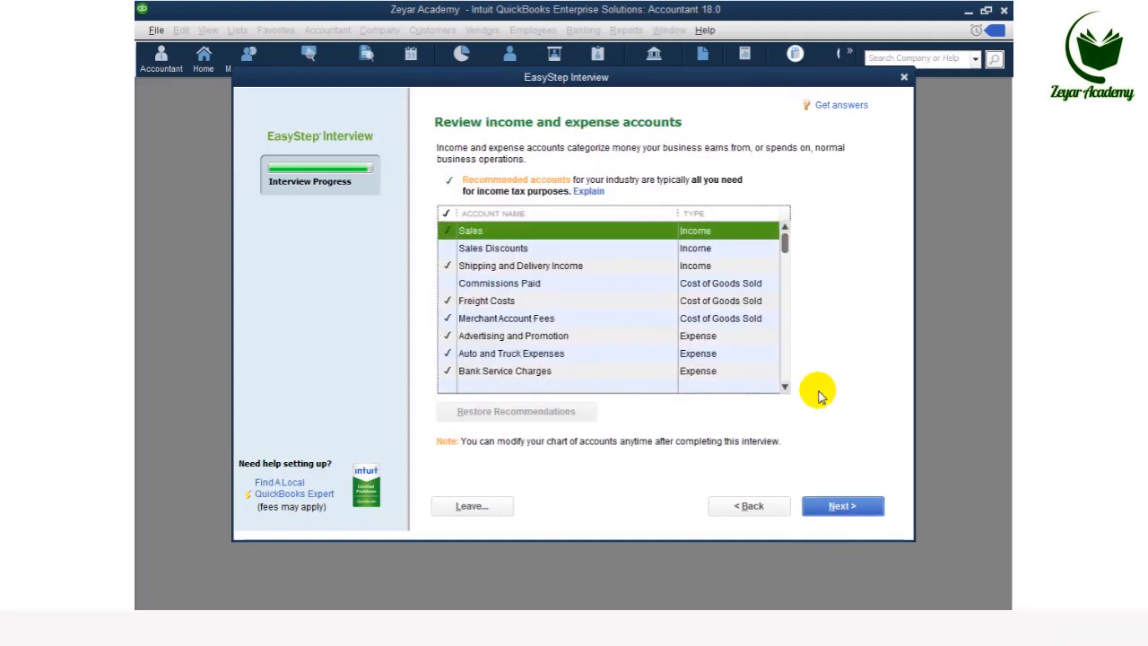
# Tick Sales Discounts and Commissions Paid in the income and expense accounts list, then finish the interview
pyautogui.click(448, 250)
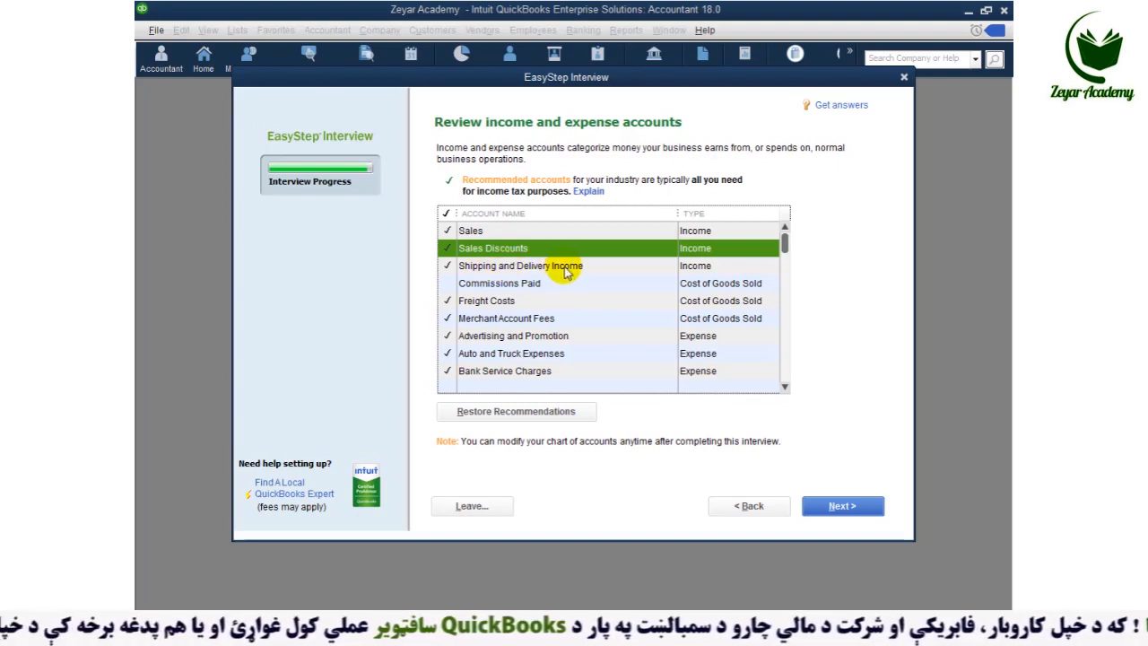
pyautogui.click(451, 283)
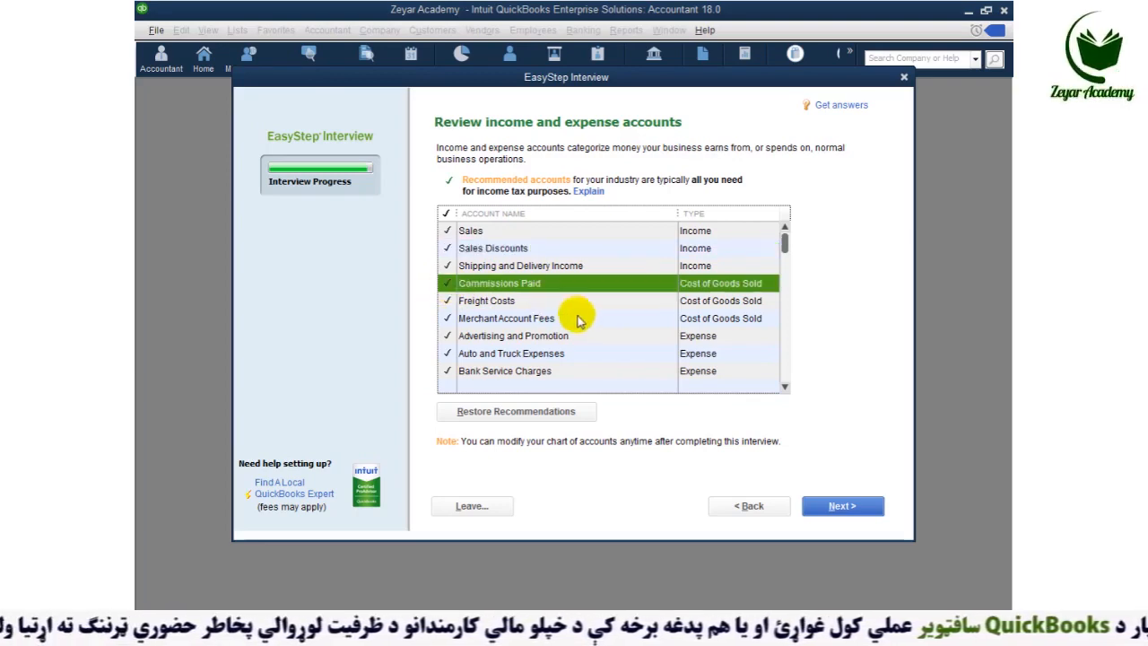
pyautogui.scroll(-2, 578, 321)
pyautogui.scroll(-3, 580, 332)
pyautogui.scroll(-3, 581, 342)
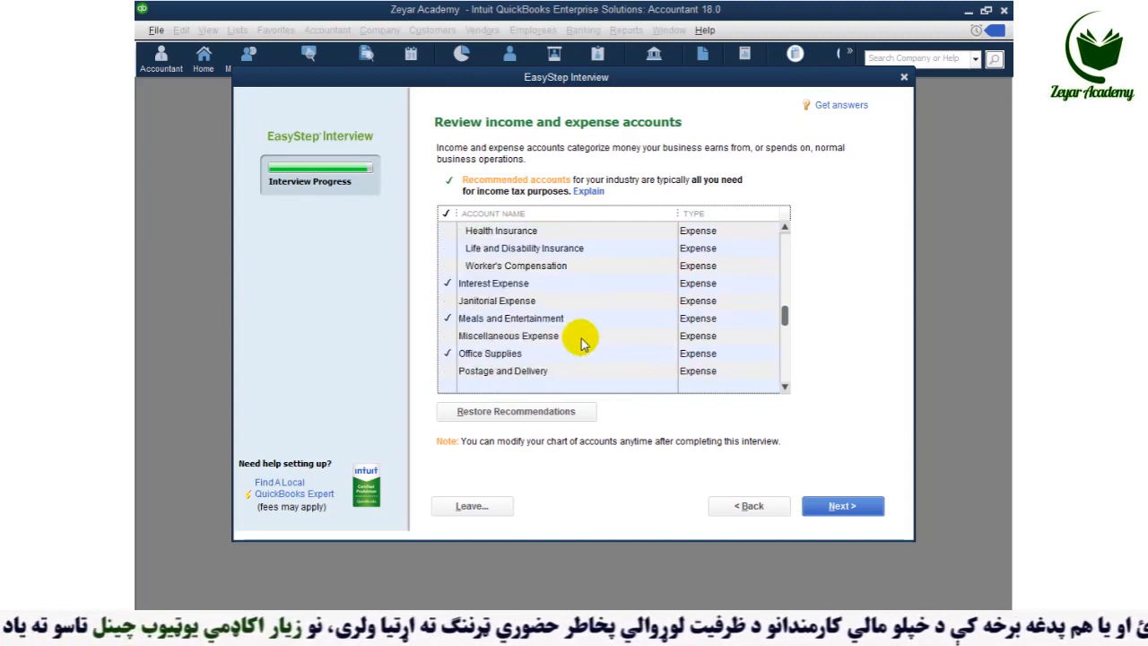
pyautogui.scroll(-1, 582, 350)
pyautogui.scroll(-1, 583, 350)
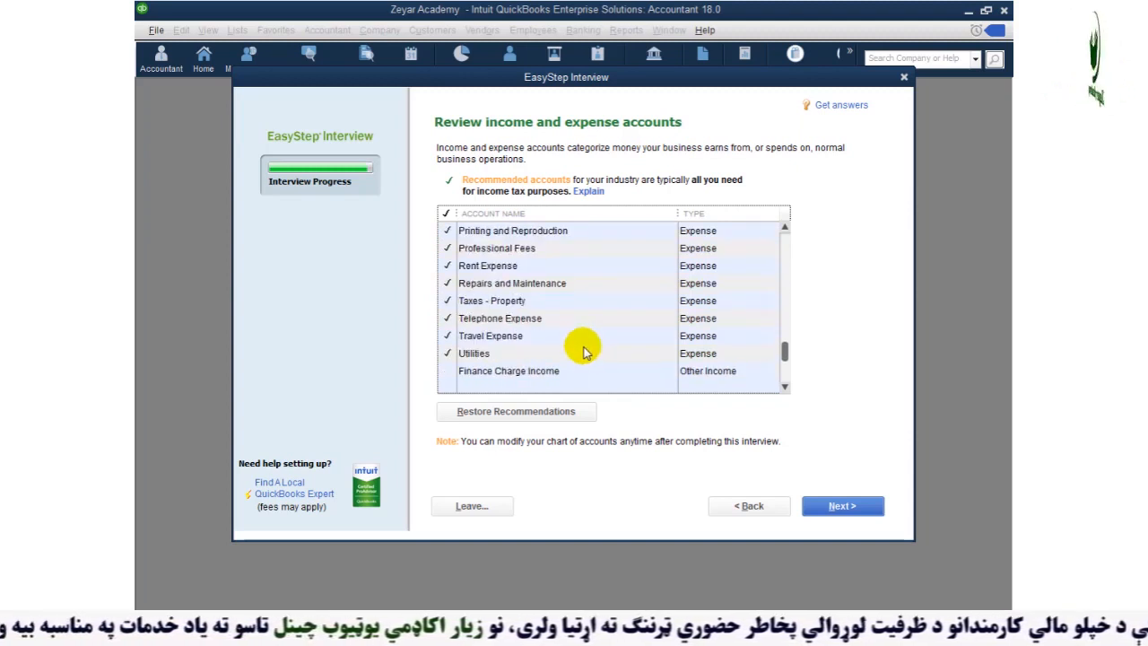
pyautogui.scroll(-2, 583, 358)
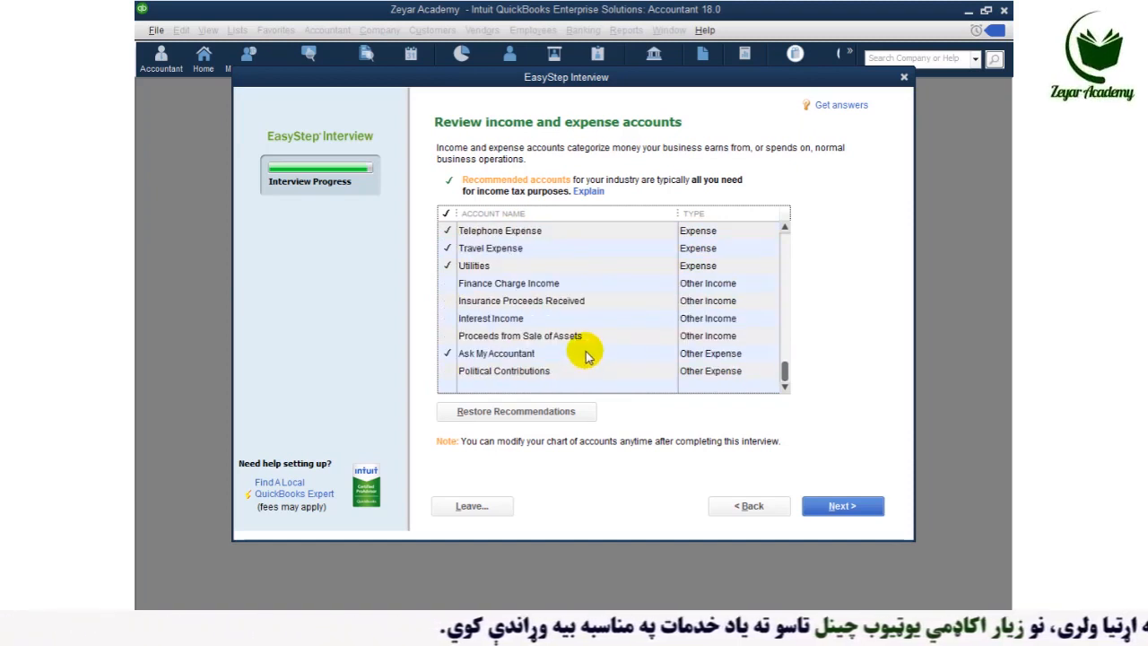
pyautogui.scroll(3, 585, 352)
pyautogui.scroll(2, 582, 286)
pyautogui.scroll(3, 579, 293)
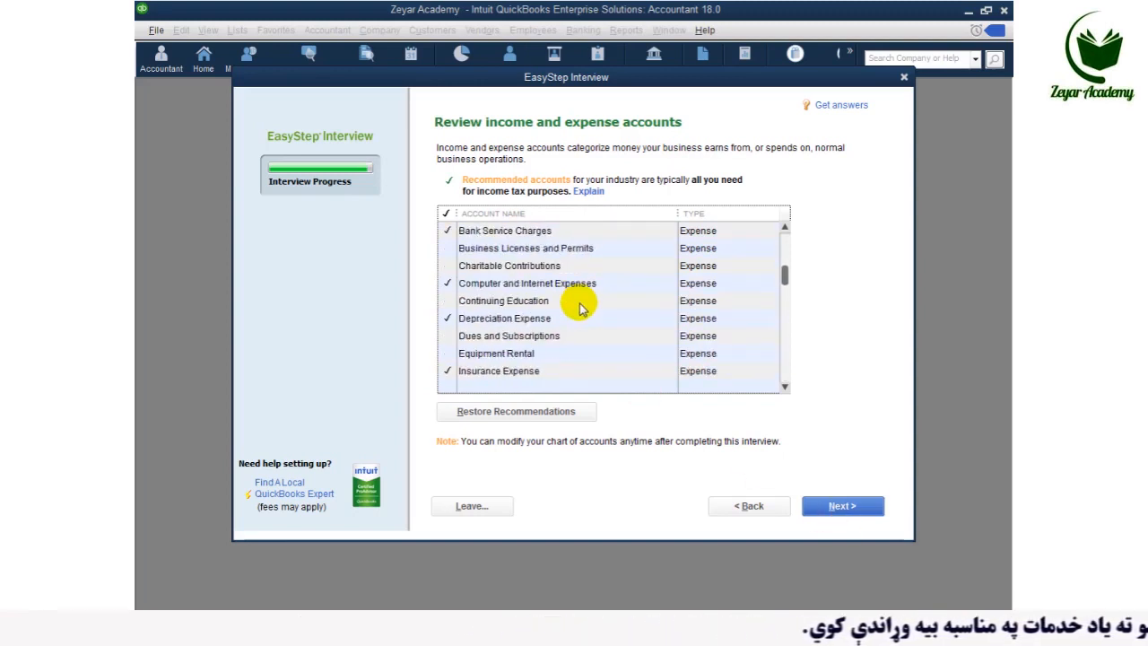
pyautogui.scroll(3, 579, 307)
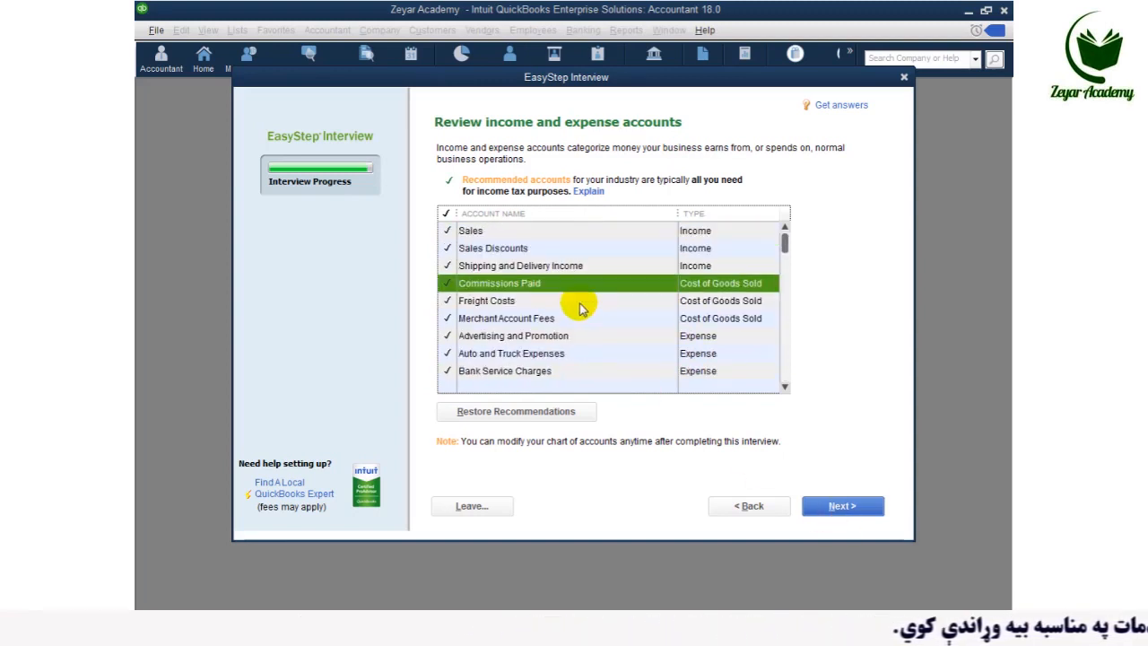
pyautogui.click(833, 507)
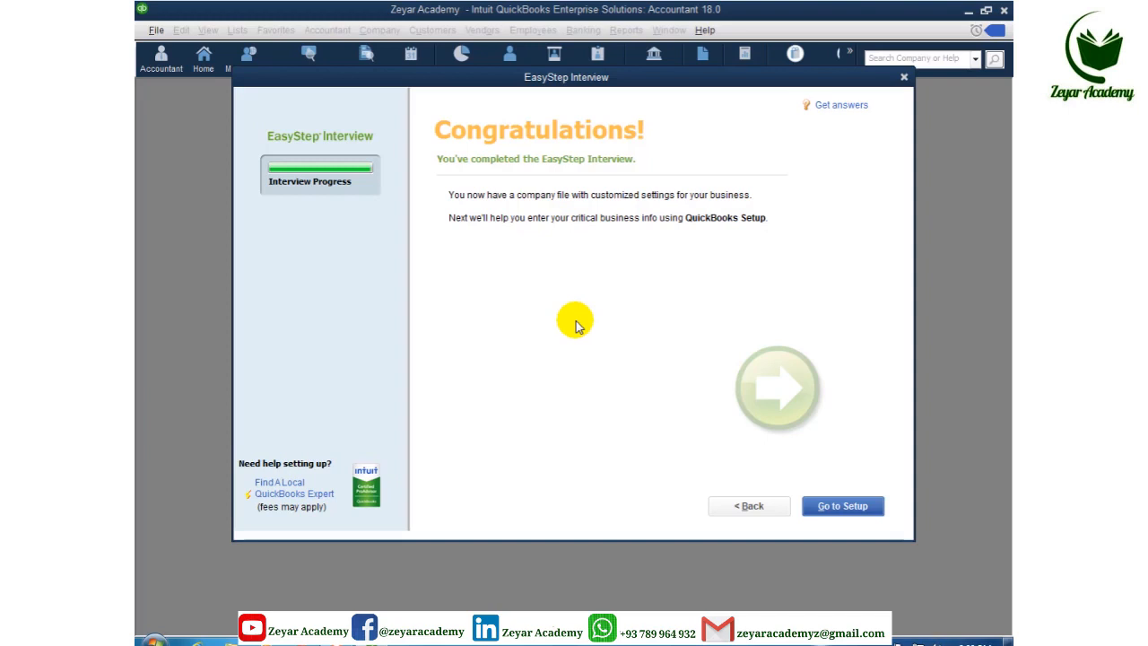
# Step back three pages to review earlier choices, then return to Congratulations
pyautogui.click(747, 508)
pyautogui.click(747, 507)
pyautogui.click(745, 508)
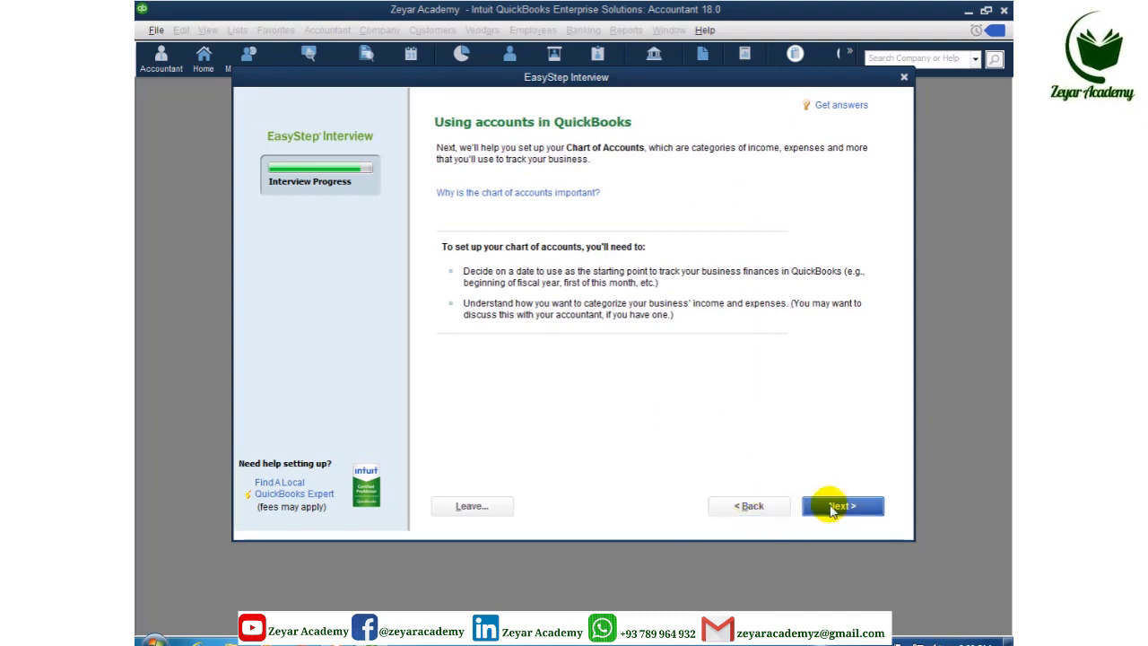
pyautogui.click(832, 507)
pyautogui.click(832, 508)
pyautogui.click(832, 508)
# Leave the finished interview and launch QuickBooks Desktop Setup
pyautogui.click(833, 507)
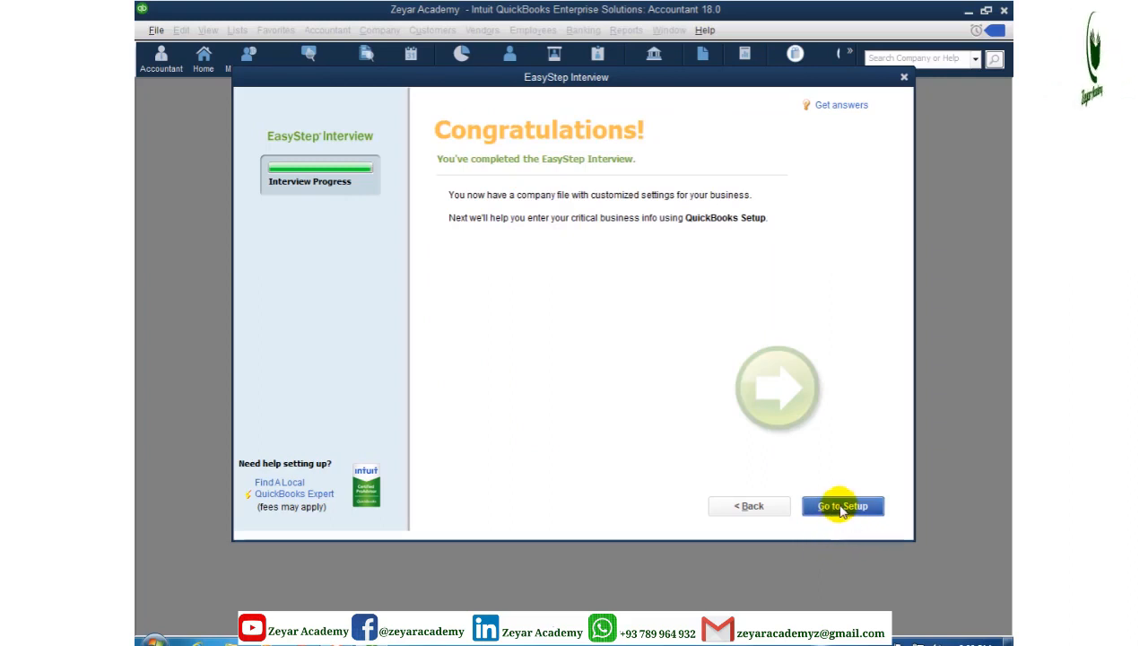
pyautogui.click(832, 502)
pyautogui.click(829, 494)
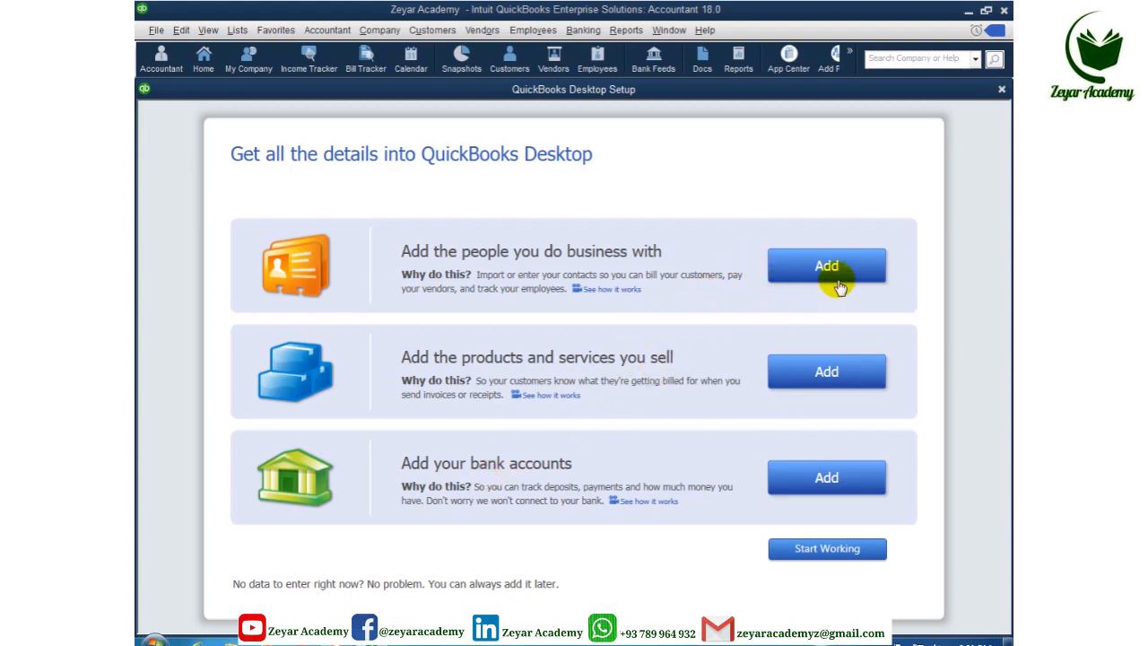
# Start working without adding details, closing the Web Browser, Accountant Center and New Feature Tour windows
pyautogui.click(825, 552)
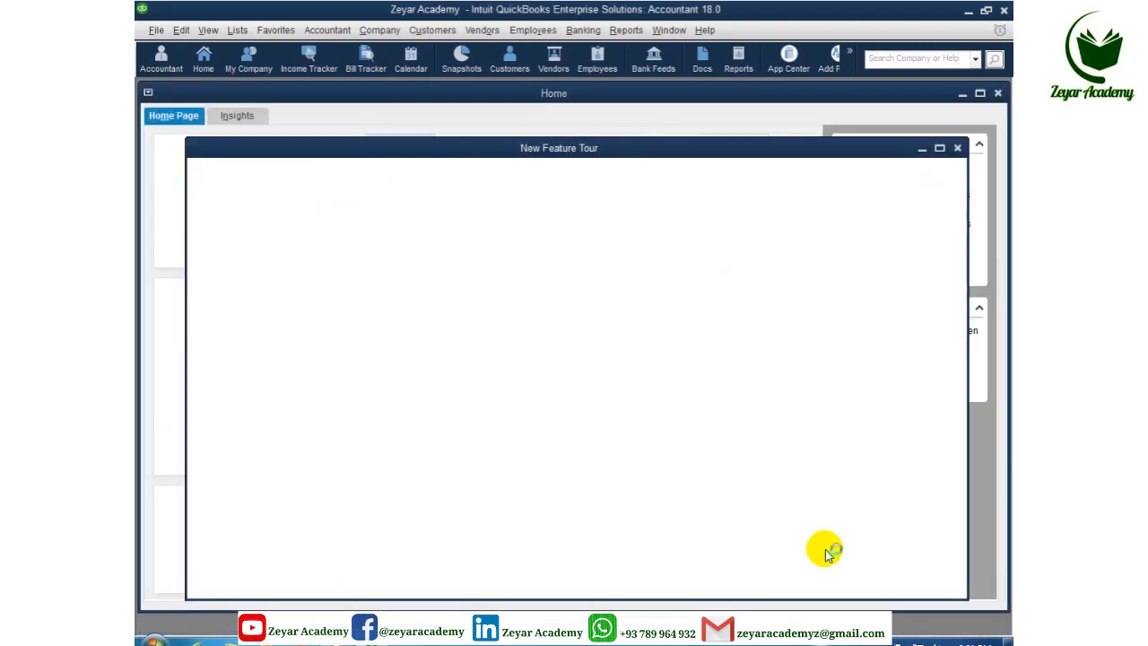
pyautogui.click(964, 143)
pyautogui.click(961, 142)
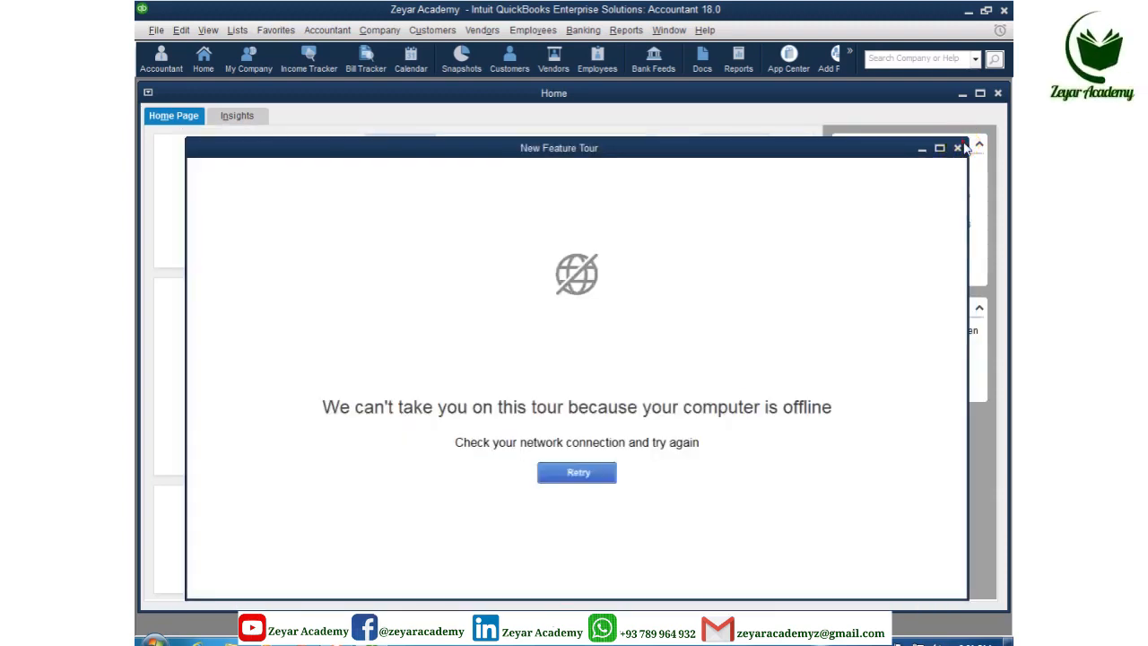
pyautogui.click(959, 147)
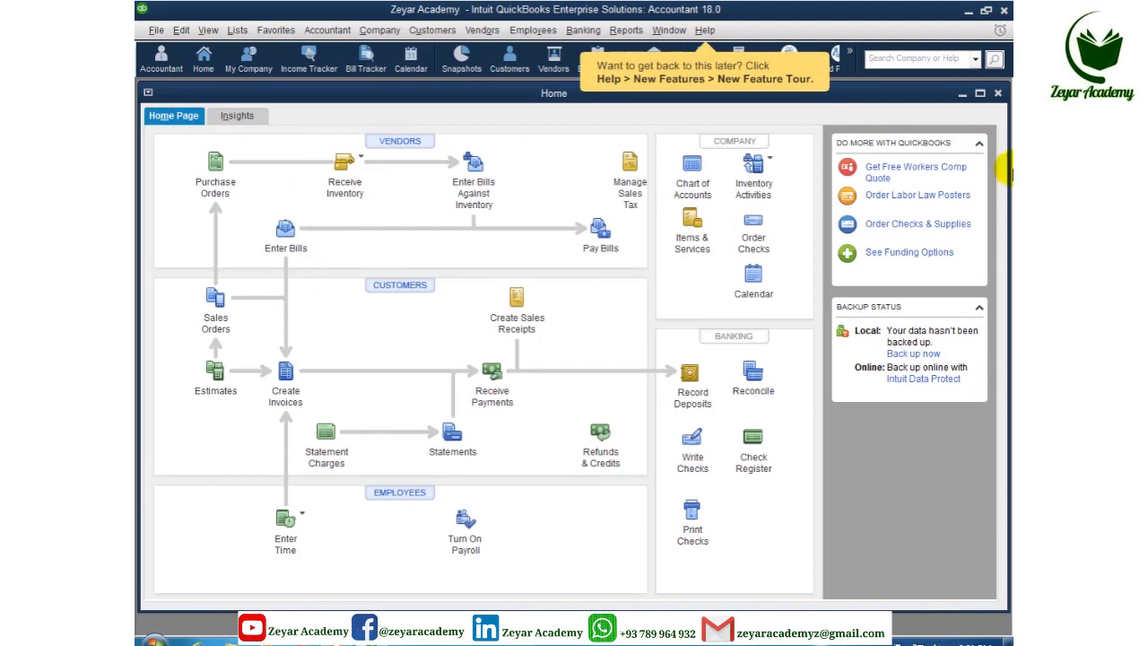
pyautogui.click(996, 93)
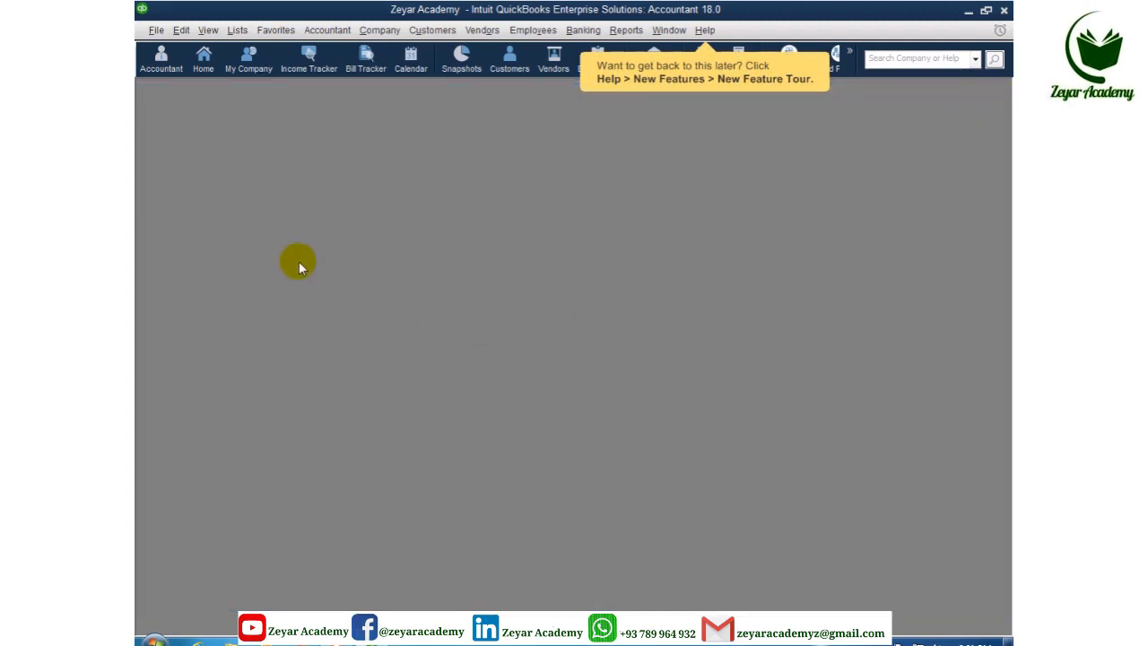
pyautogui.click(204, 55)
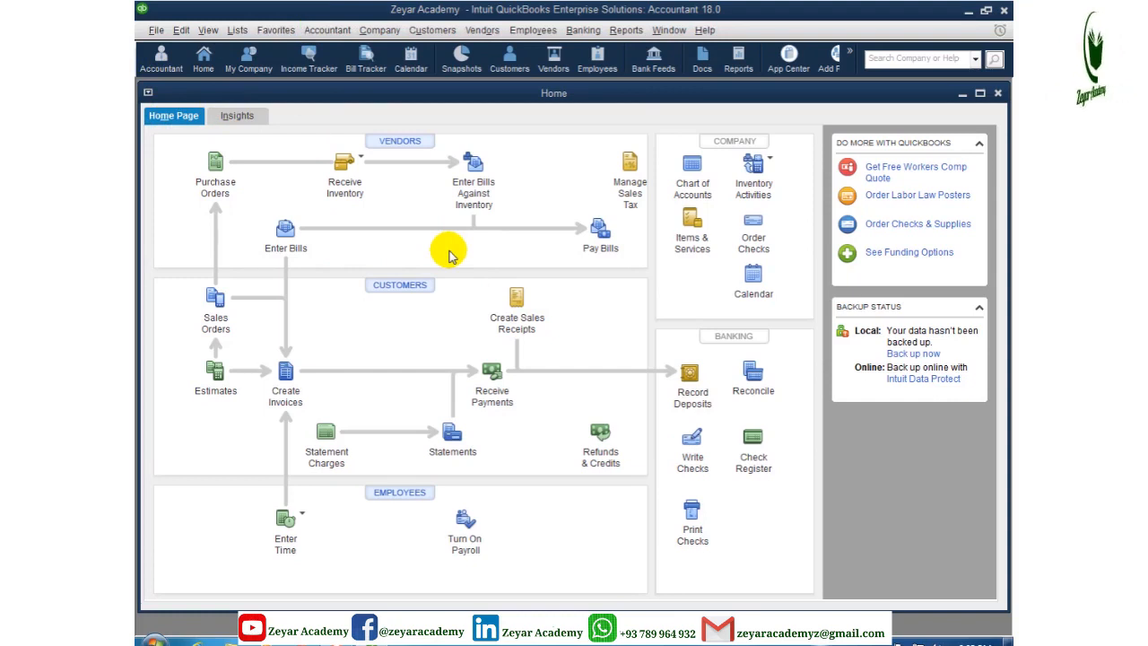
pyautogui.click(156, 31)
pyautogui.click(156, 31)
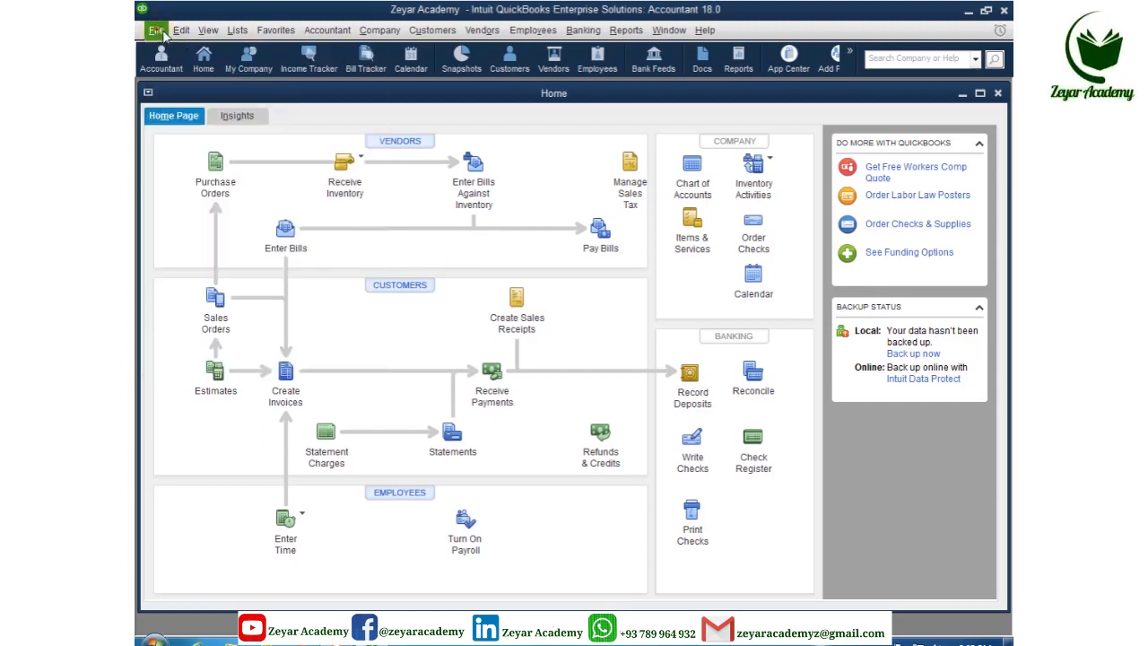
pyautogui.click(705, 31)
pyautogui.click(705, 32)
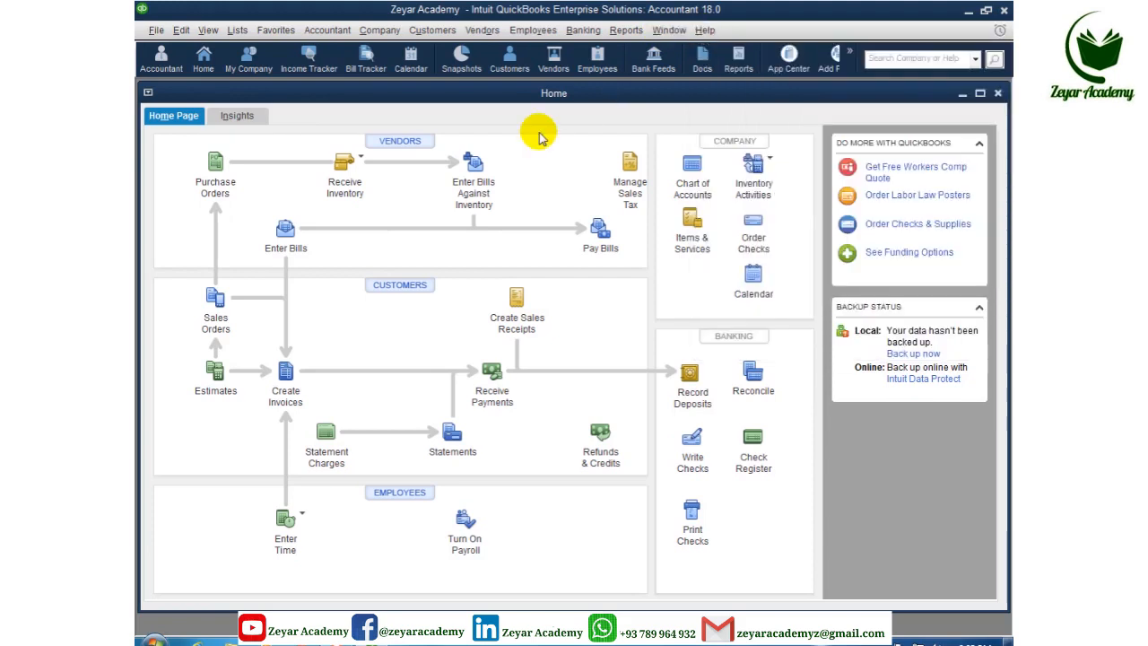